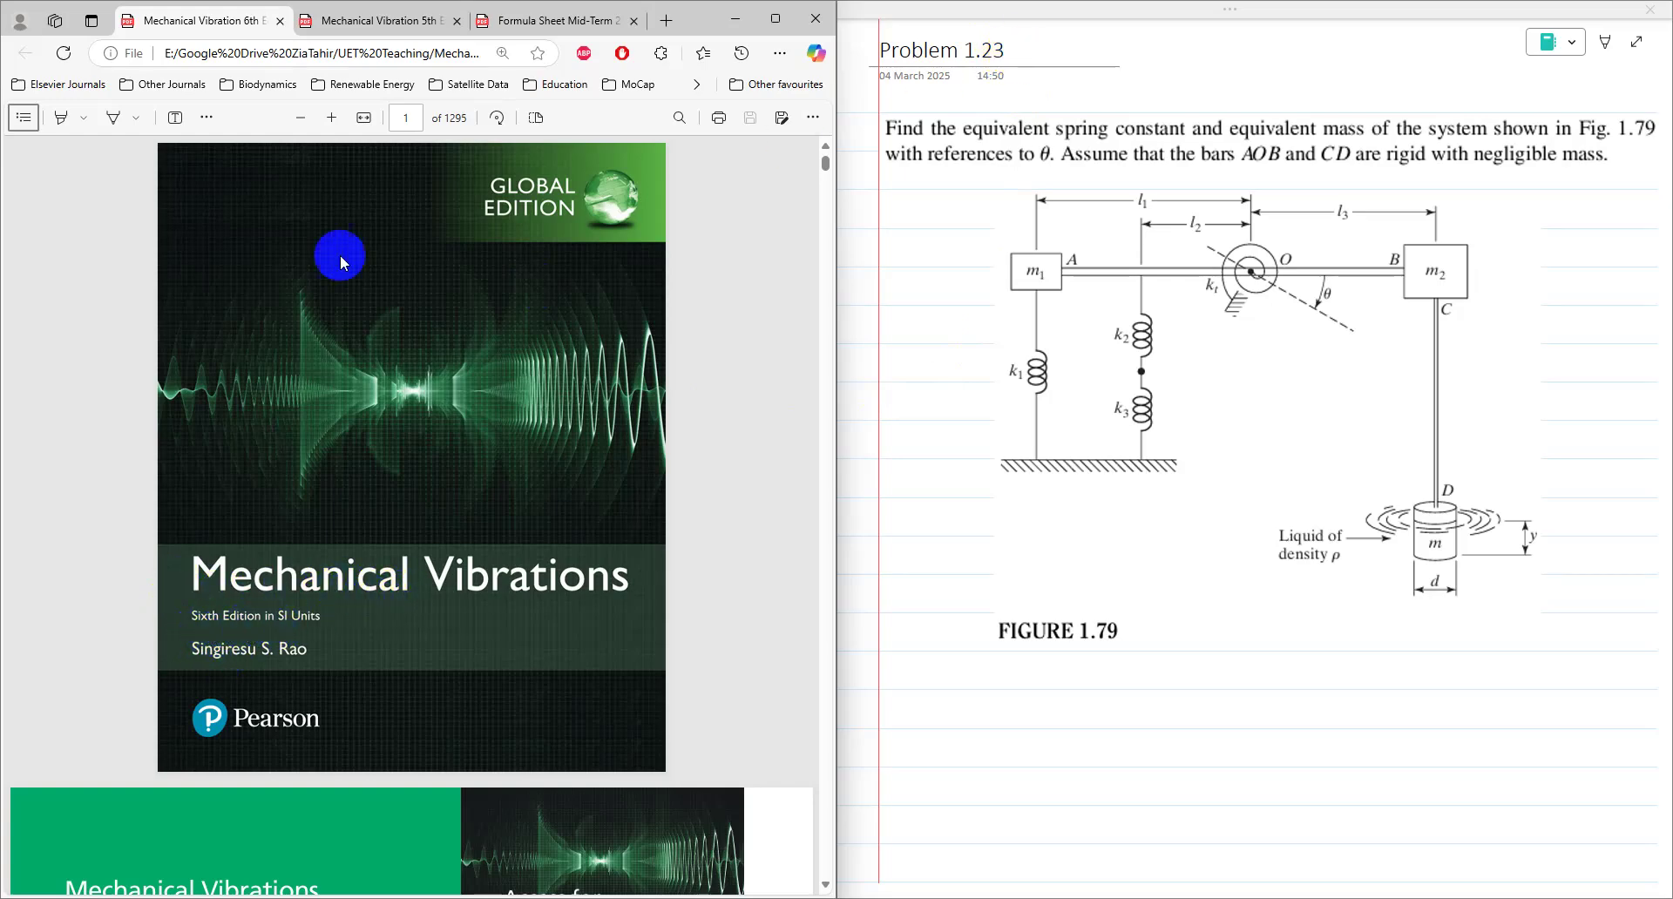
Compare problem 1.23 in the fifth- and sixth-edition PDFs, ending on the sixth edition
{"action": "left_click", "coordinate": [390, 19]}
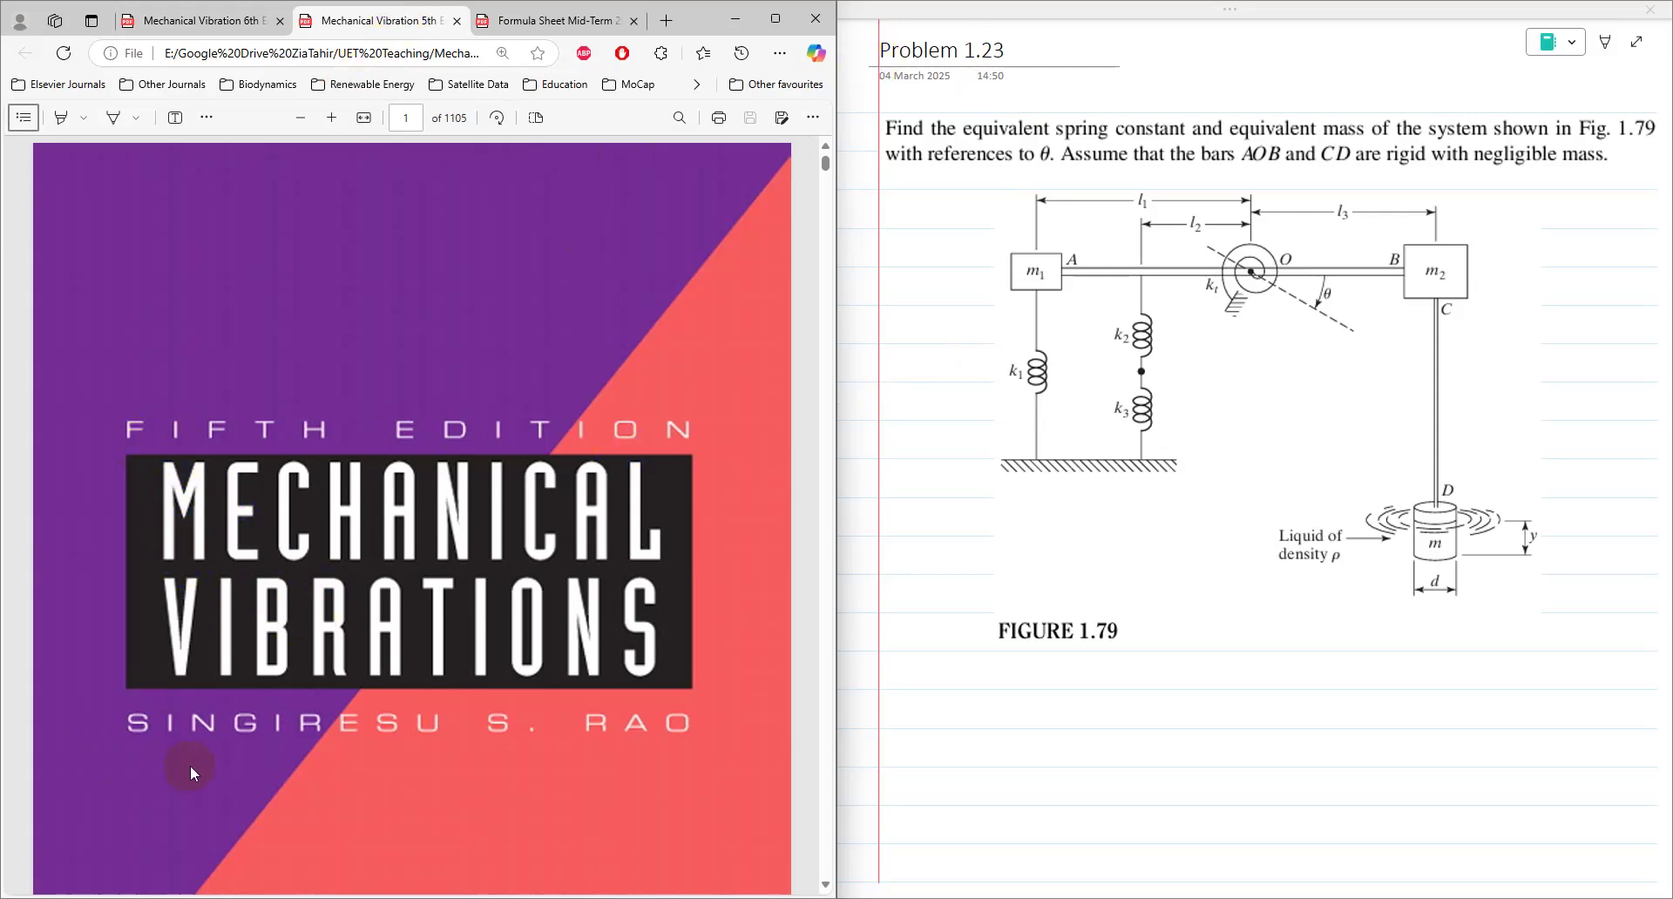
{"action": "left_click", "coordinate": [191, 20]}
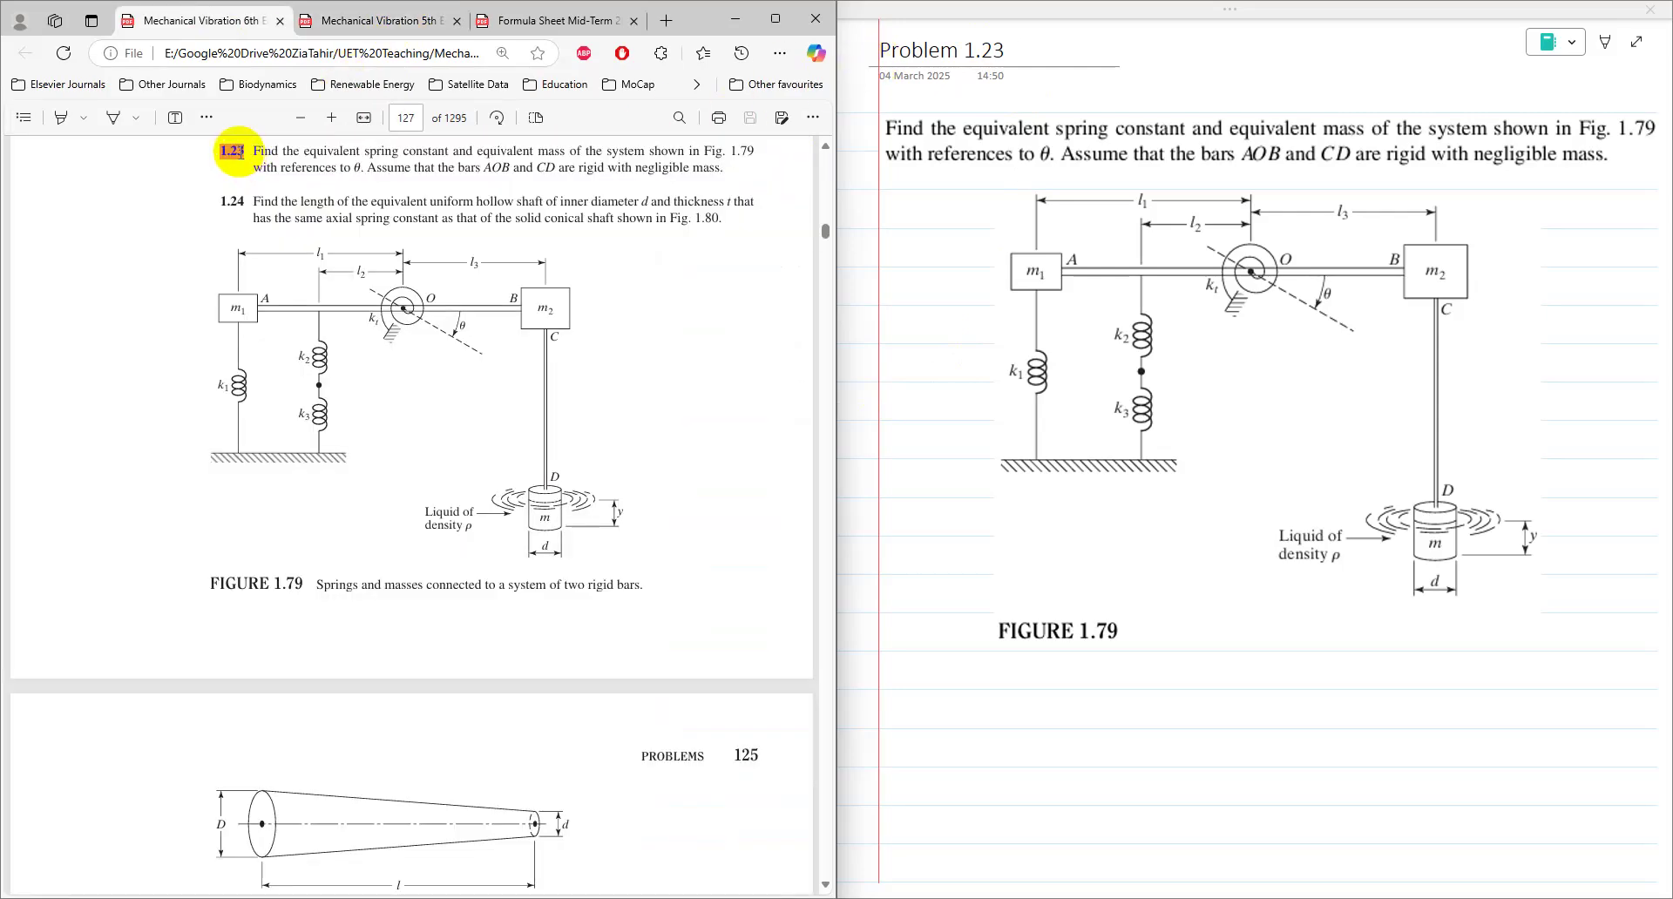
{"action": "left_click", "coordinate": [237, 153]}
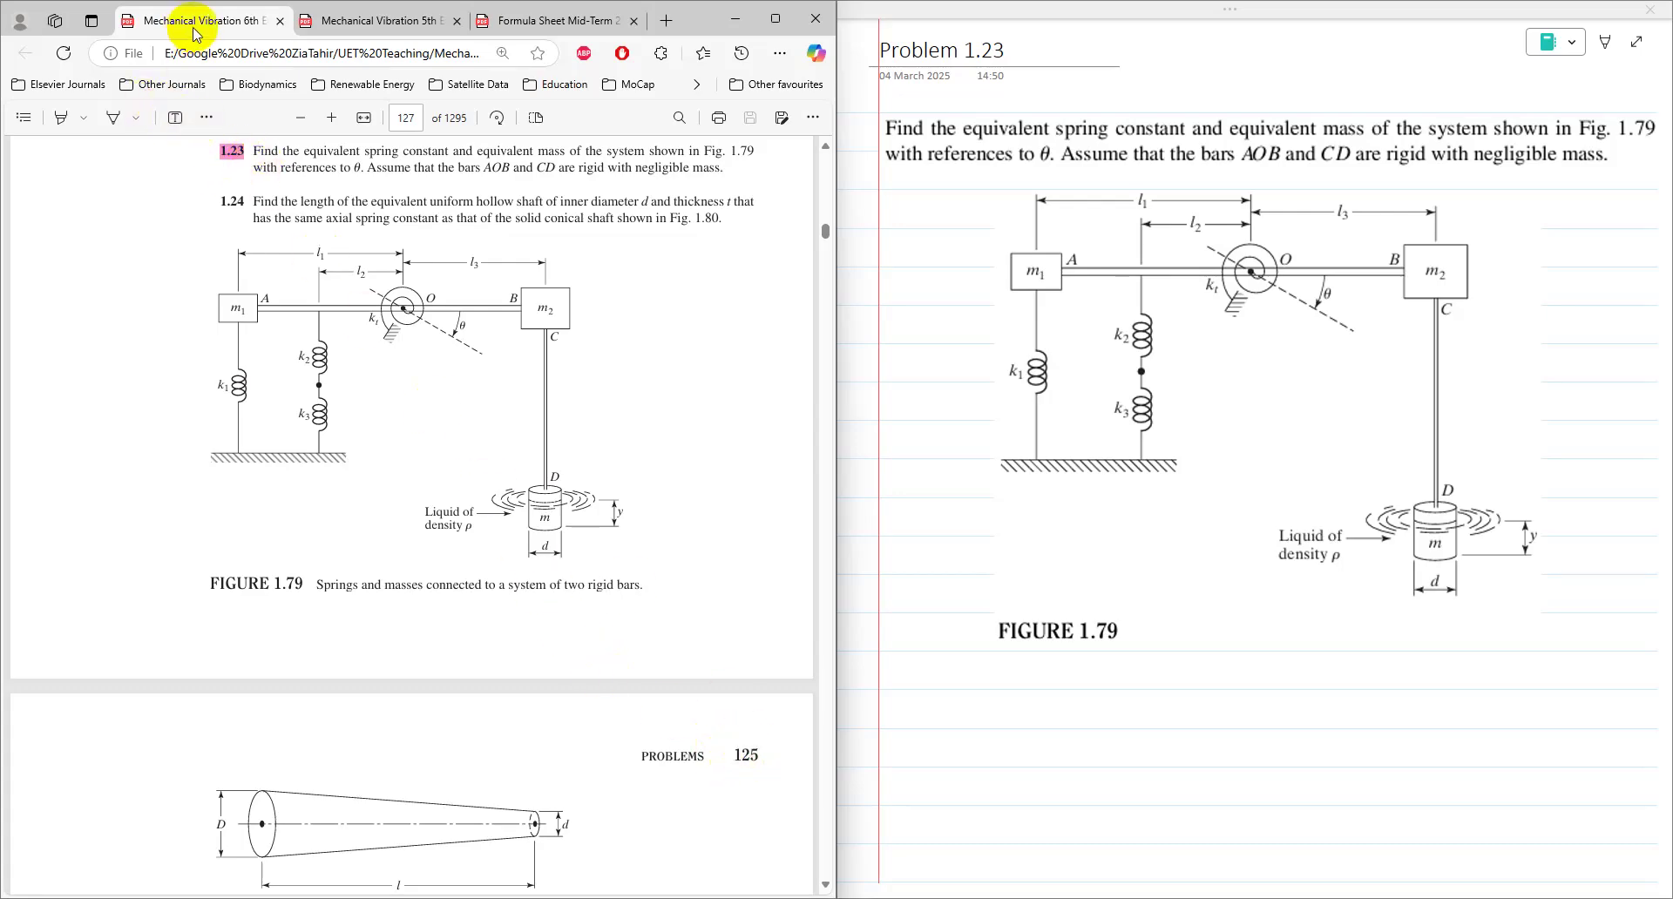
{"action": "left_click", "coordinate": [357, 26]}
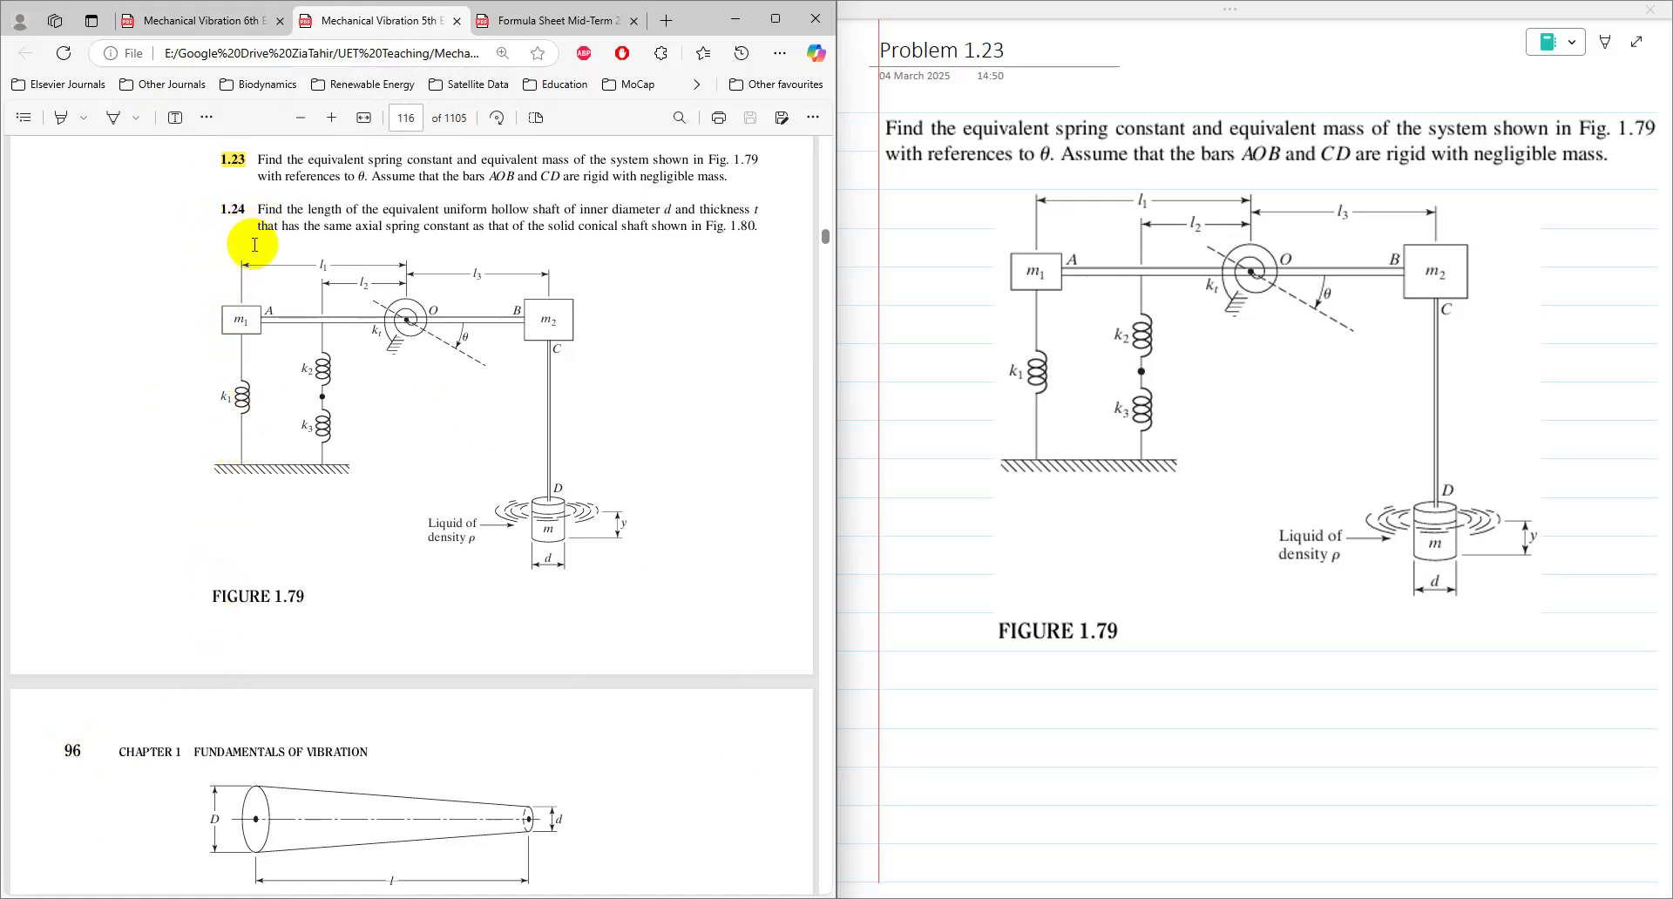
{"action": "key", "text": "ctrl+shift+Tab"}
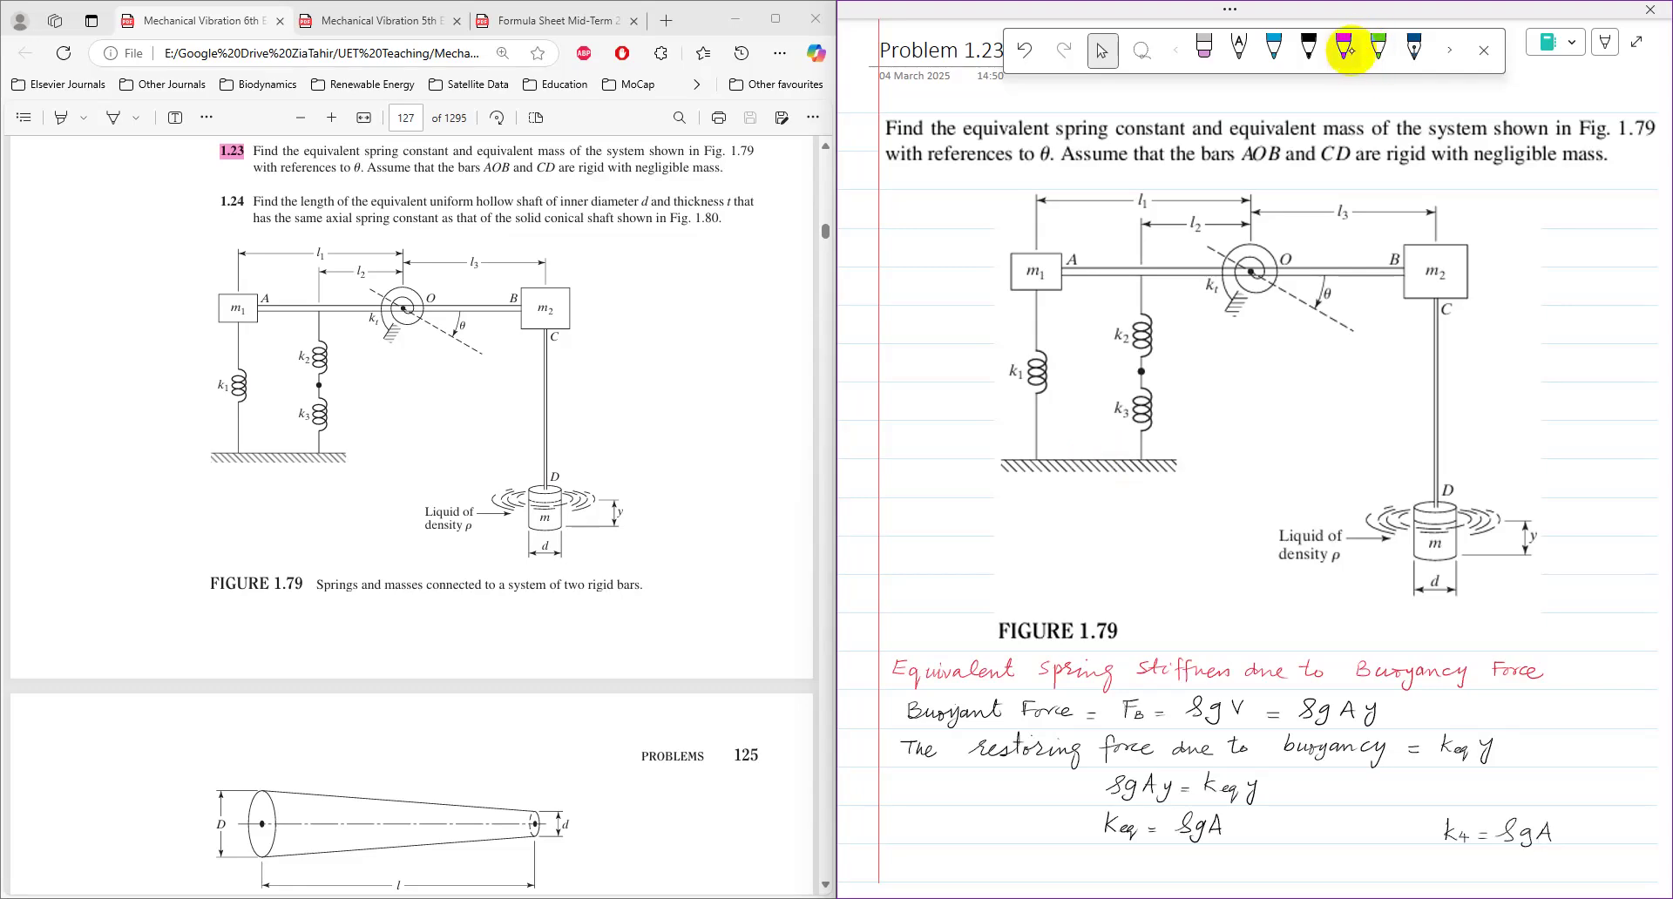
Add a red ', keq' label to the end of the buoyancy-force heading
{"action": "left_click", "coordinate": [1345, 51]}
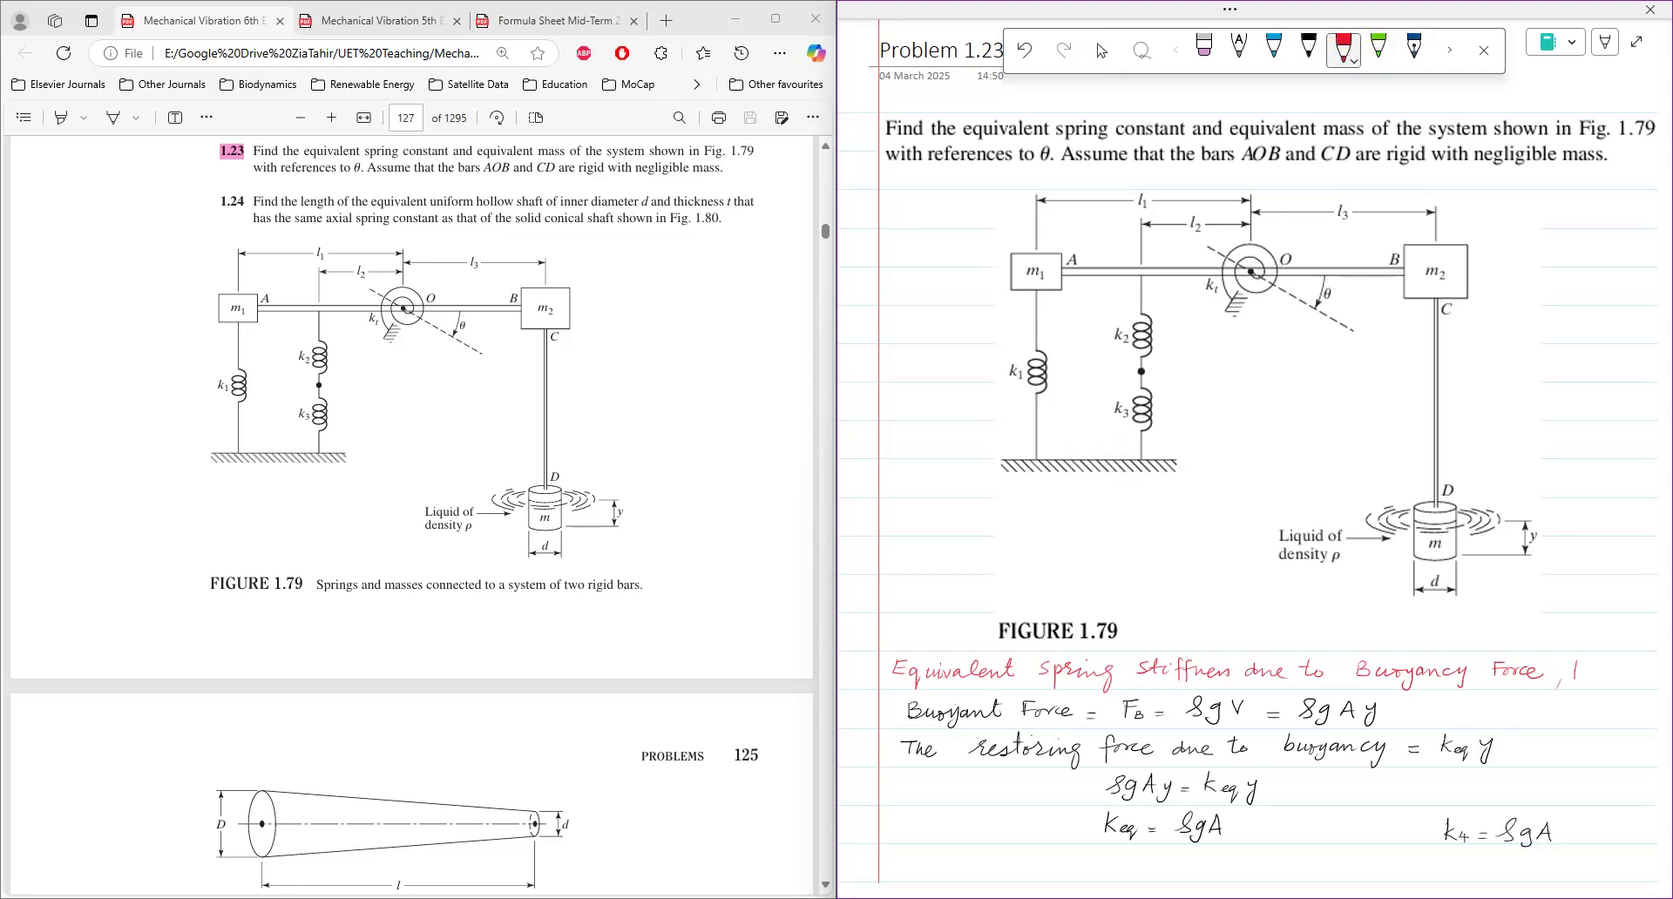
{"action": "left_click_drag", "start_coordinate": [1576, 663], "coordinate": [1582, 685]}
{"action": "left_click_drag", "start_coordinate": [1593, 679], "coordinate": [1611, 694]}
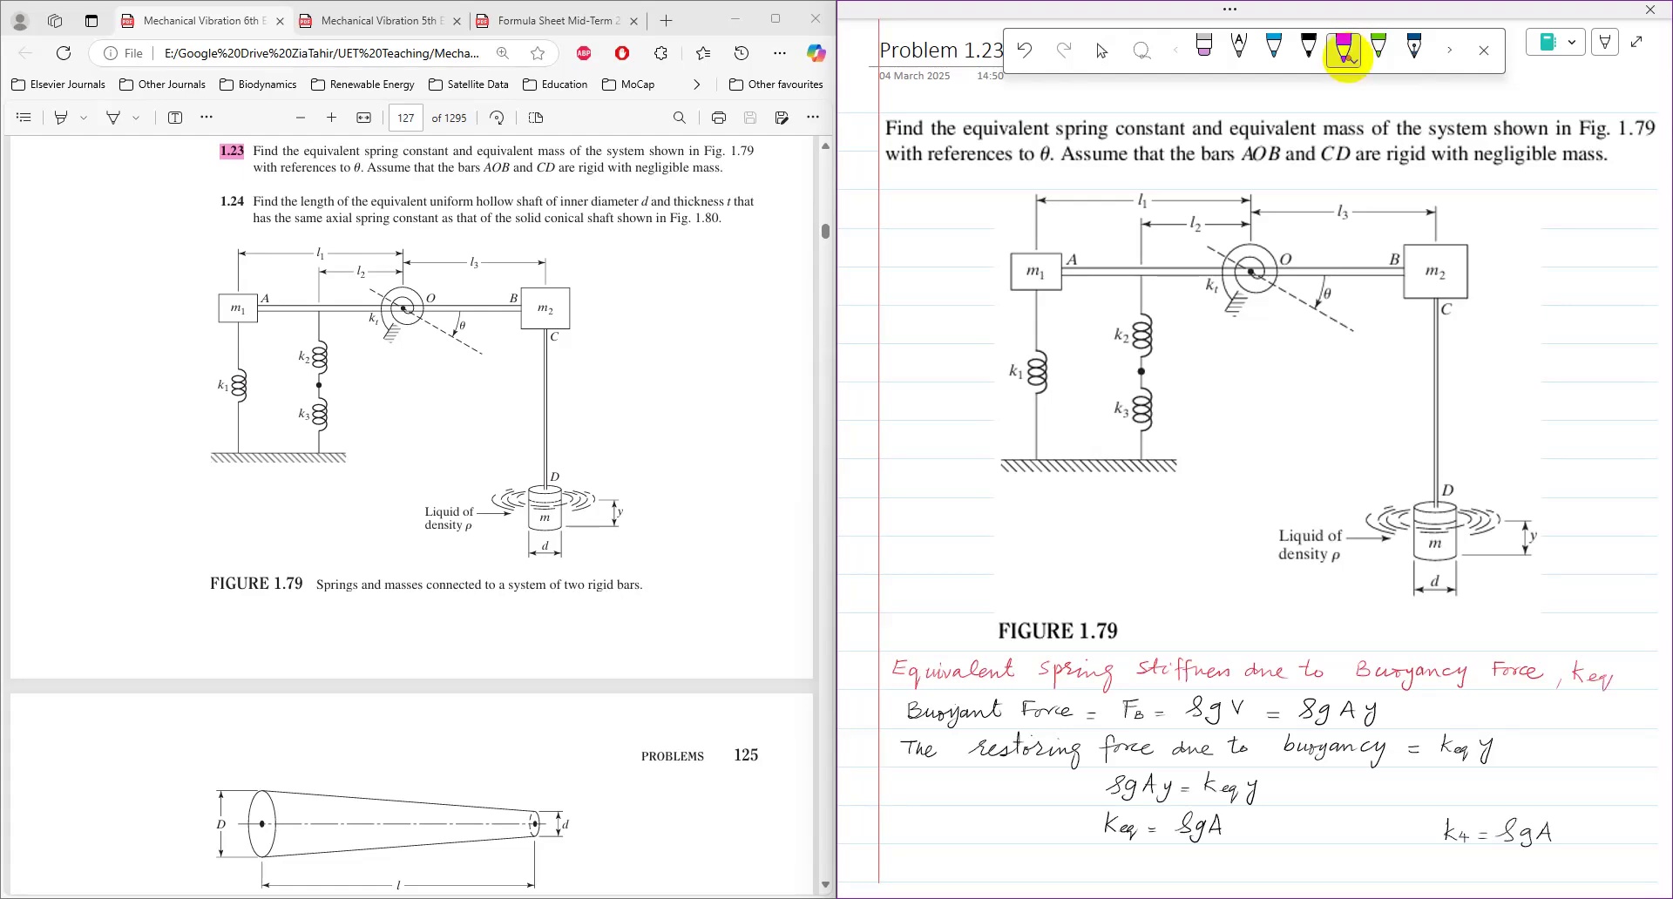
Write k4 = ρgA in black ink beside the figure's rod
{"action": "left_click", "coordinate": [1102, 52]}
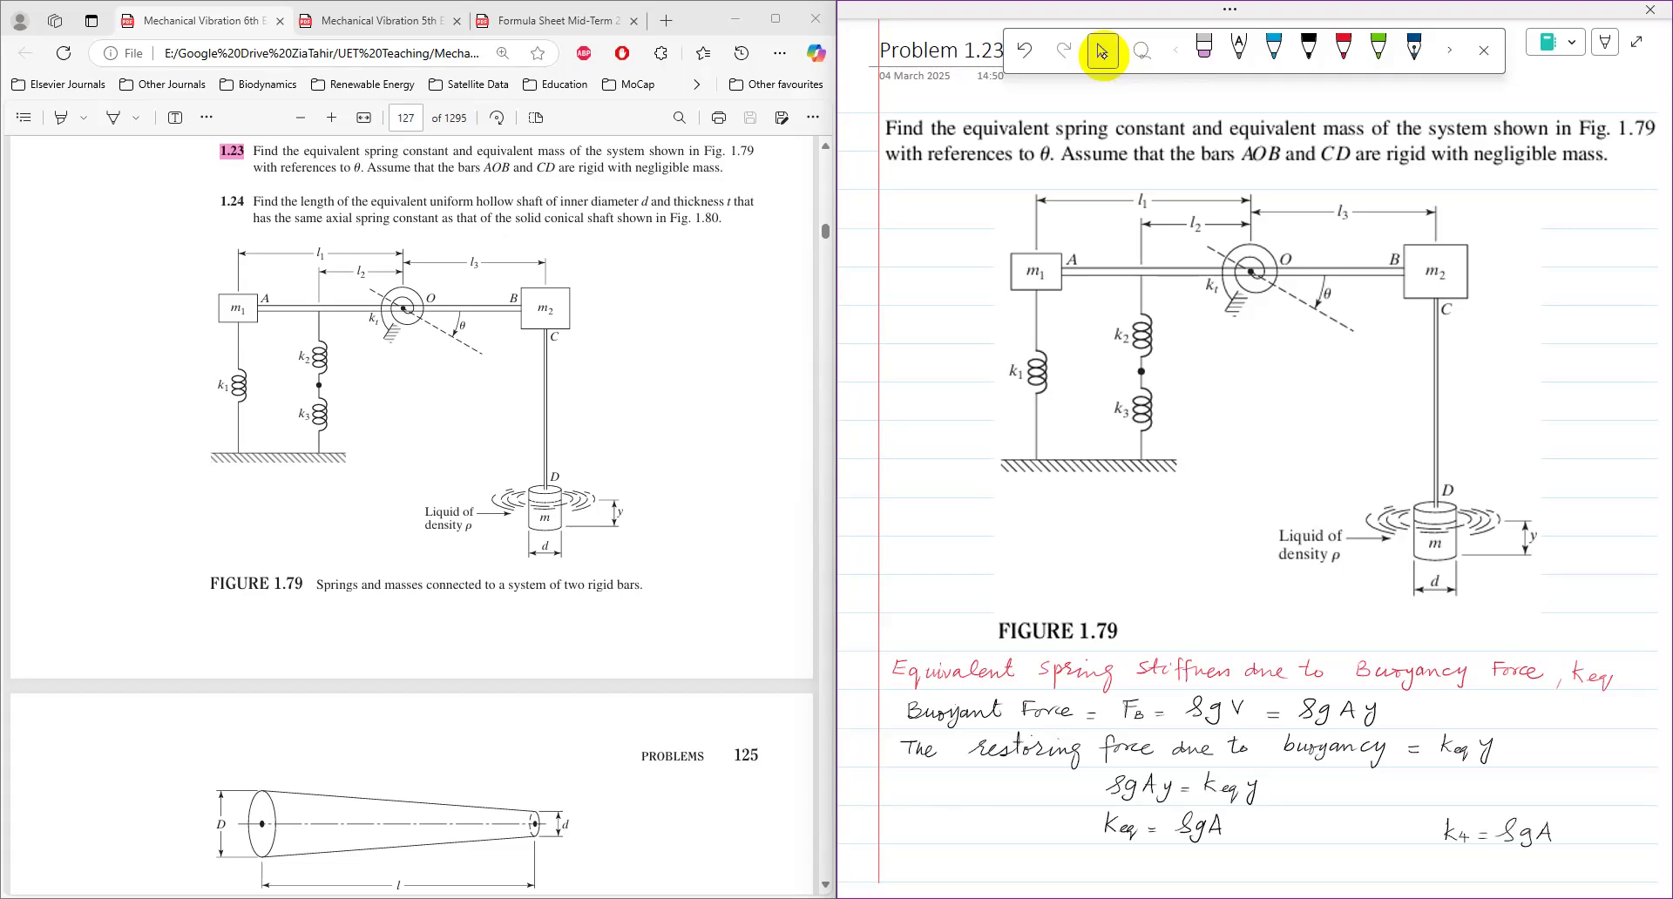
{"action": "left_click", "coordinate": [1308, 52]}
{"action": "left_click_drag", "start_coordinate": [1480, 447], "coordinate": [1494, 467]}
{"action": "left_click_drag", "start_coordinate": [1492, 457], "coordinate": [1515, 456]}
{"action": "mouse_move", "coordinate": [1503, 463]}
{"action": "left_mouse_down"}
{"action": "mouse_move", "coordinate": [1530, 452]}
{"action": "mouse_move", "coordinate": [1538, 467]}
{"action": "left_mouse_up"}
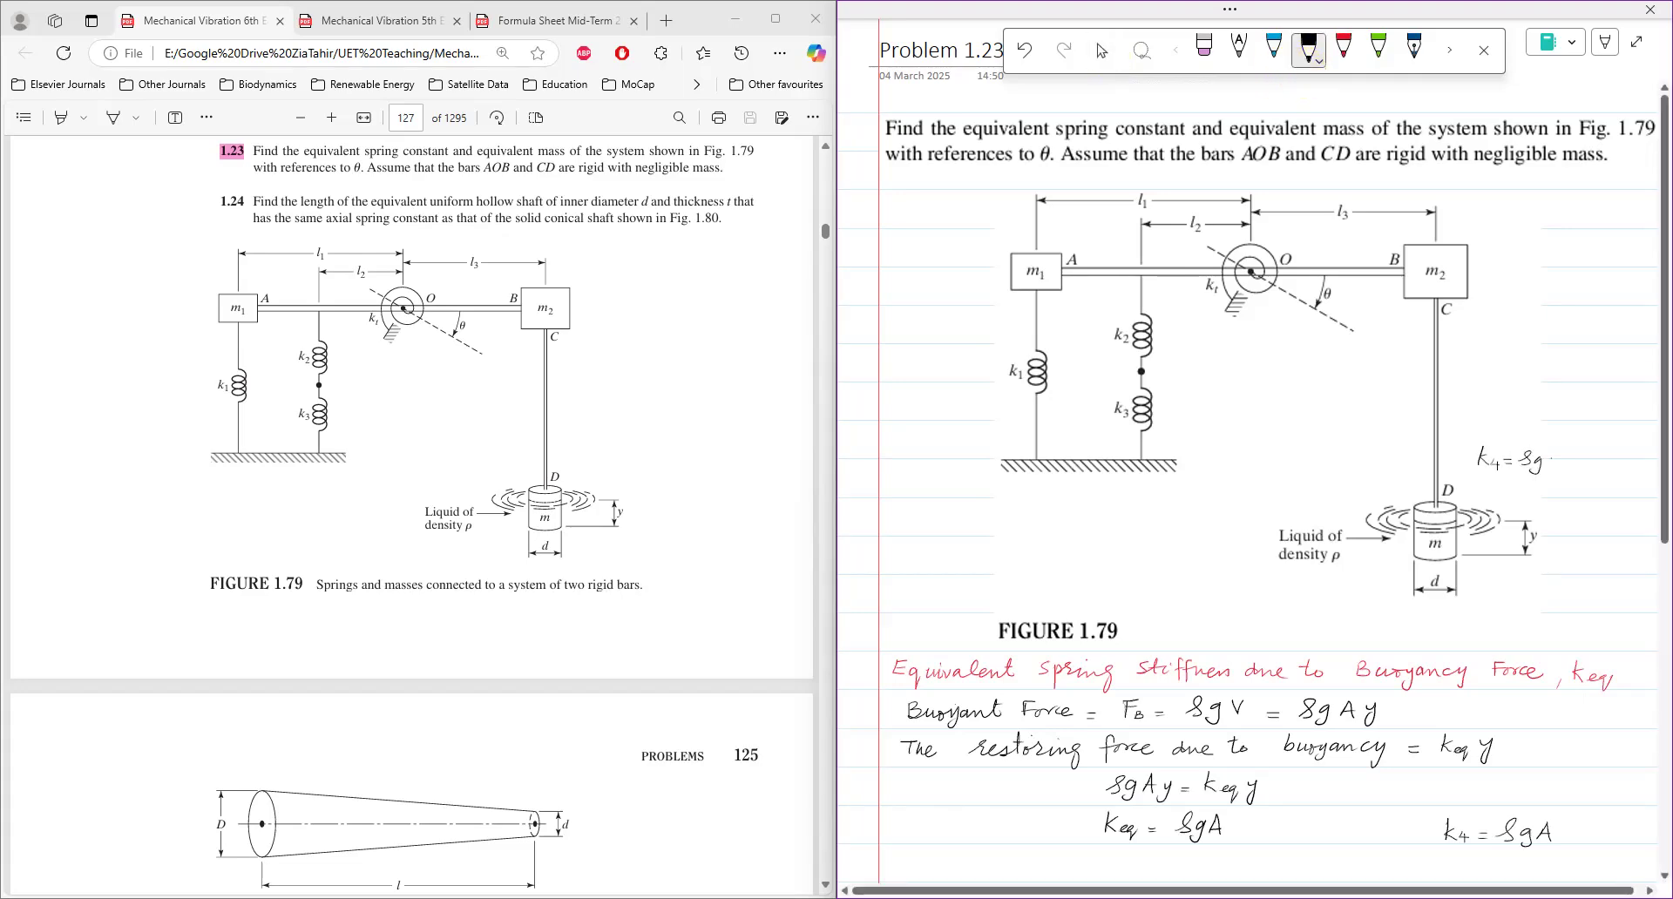
{"action": "left_click_drag", "start_coordinate": [1545, 470], "coordinate": [1557, 462]}
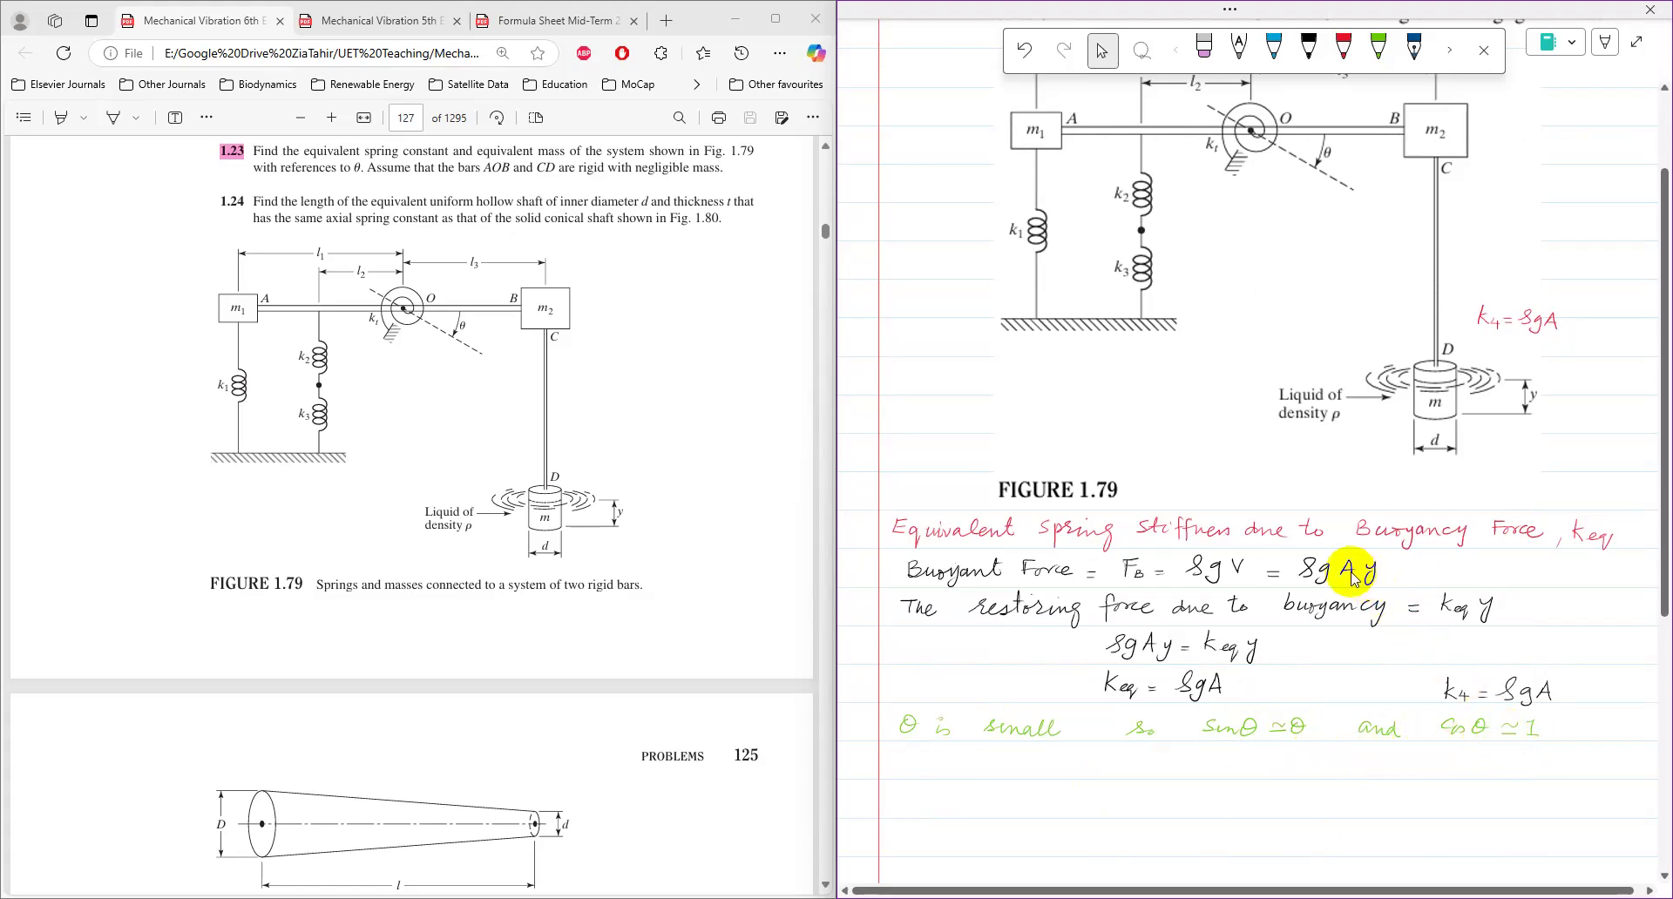
Label the middle k2–k3 springs 'k23' in light-blue ink, then scroll down
{"action": "scroll", "coordinate": [1352, 575], "scroll_direction": "up", "scroll_amount": 3}
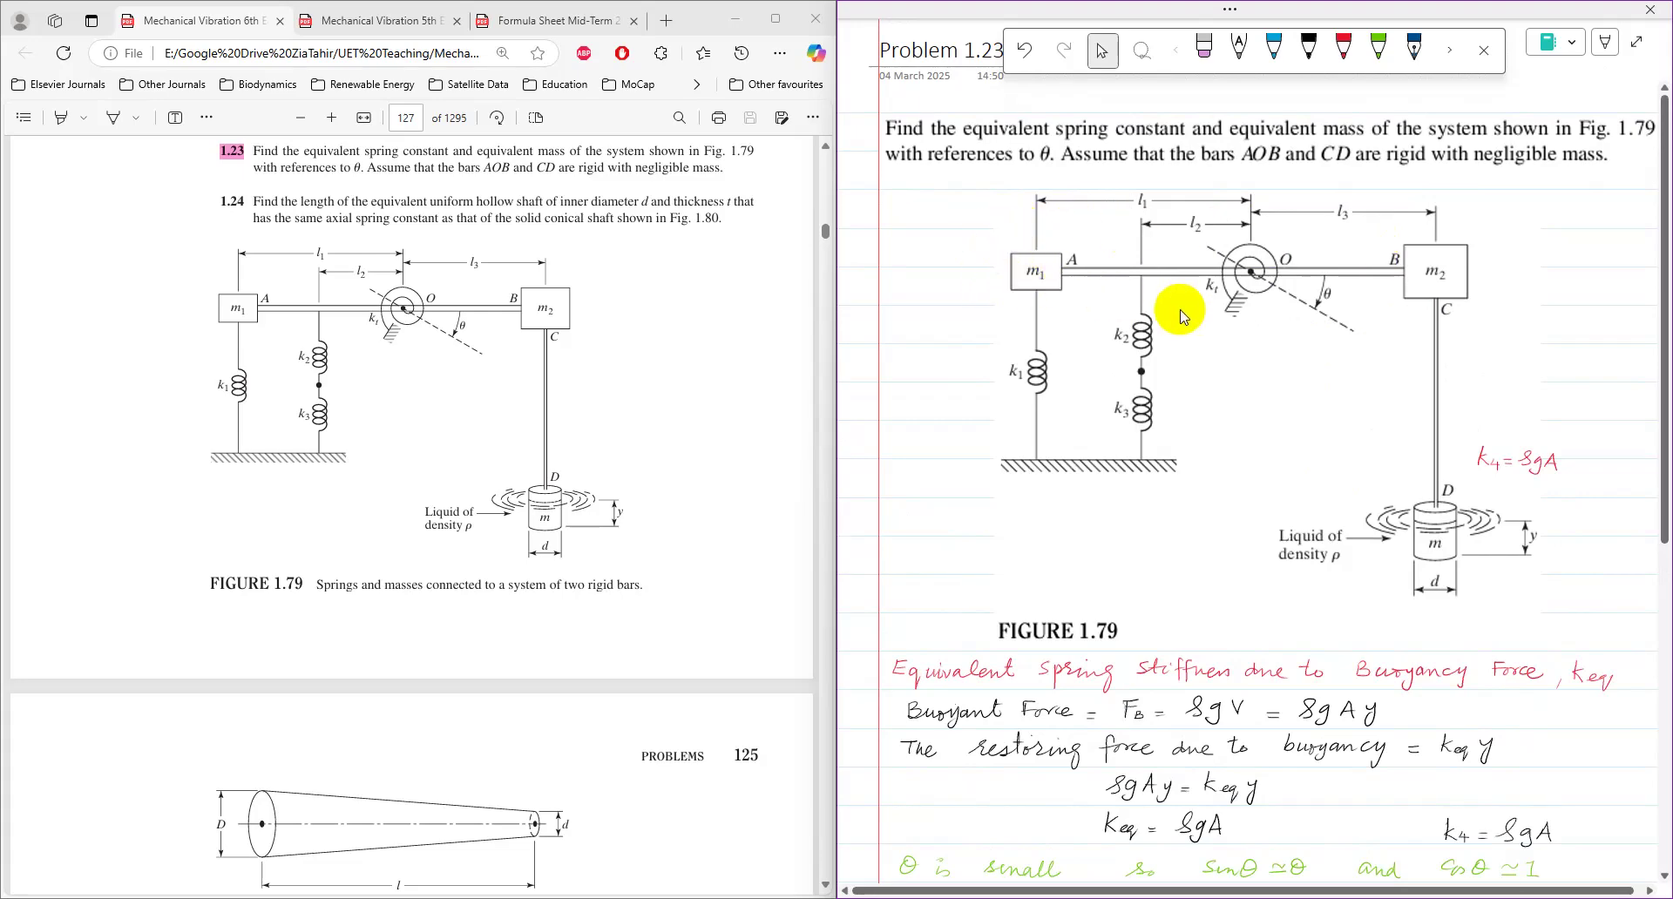
{"action": "scroll", "coordinate": [1191, 366], "scroll_direction": "right", "scroll_amount": 1}
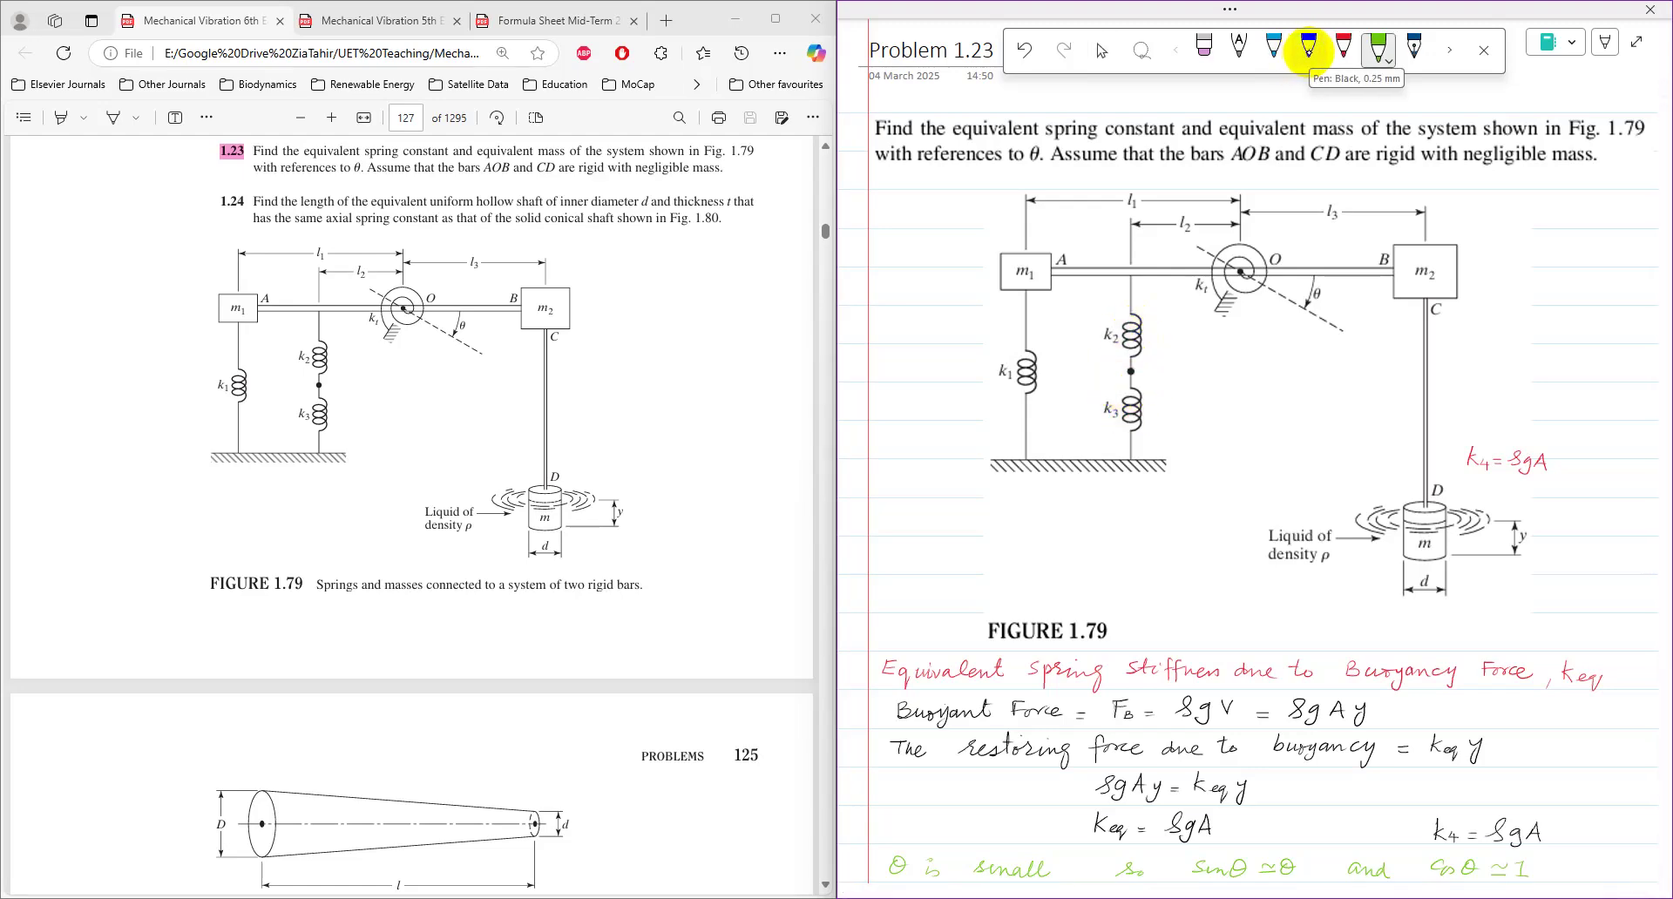
{"action": "left_click", "coordinate": [1274, 50]}
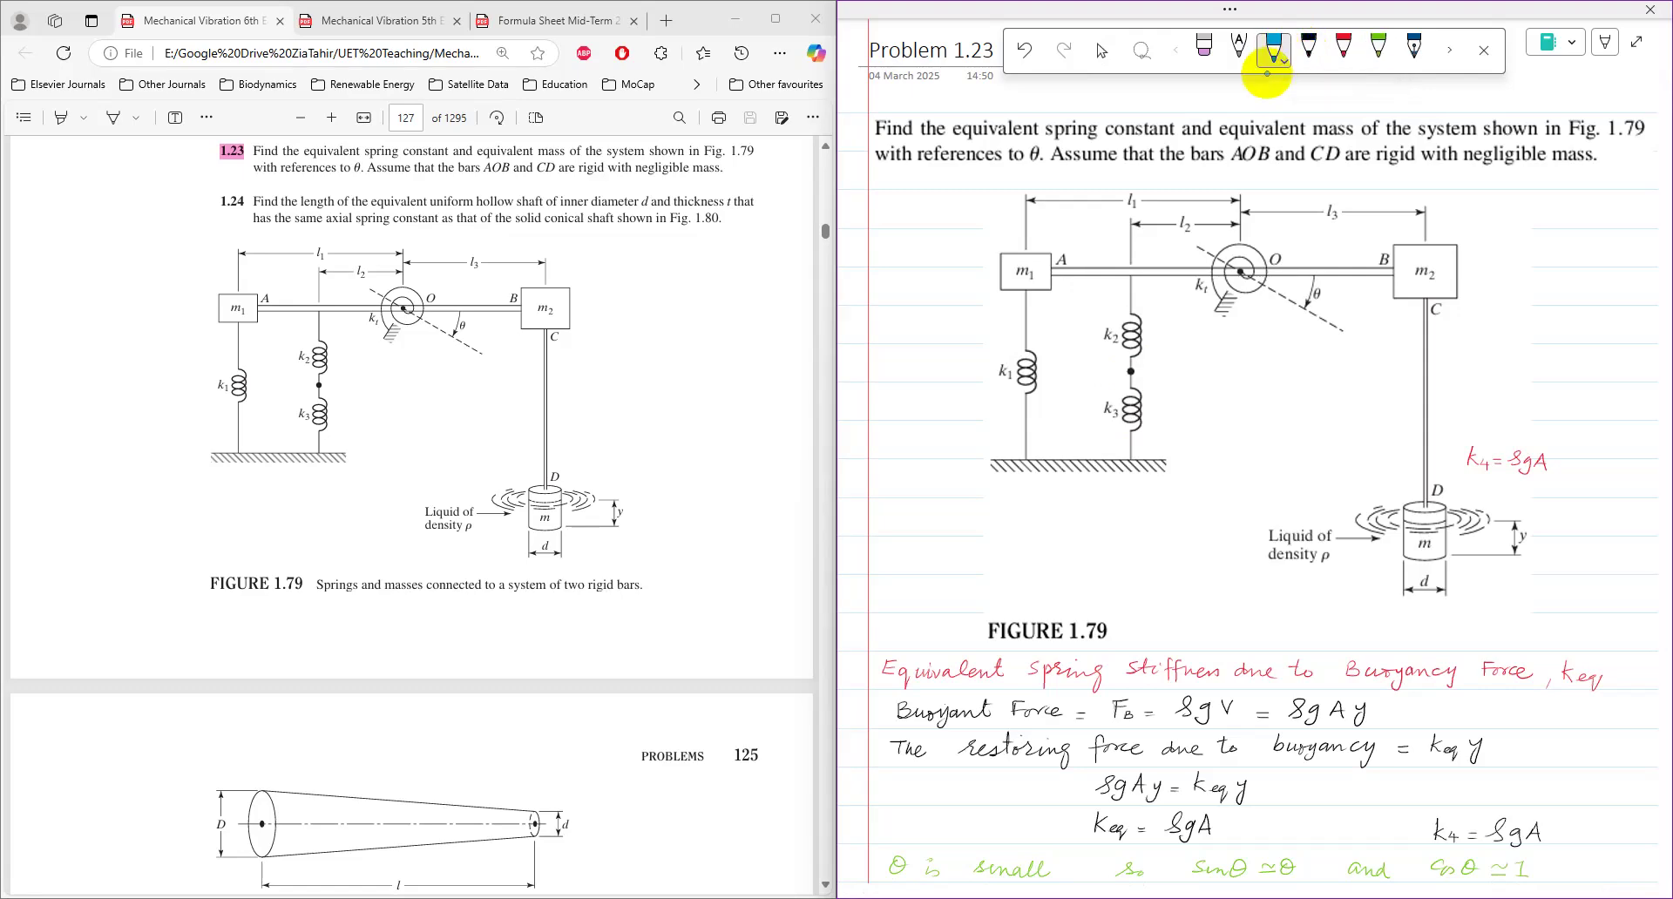
{"action": "left_click_drag", "start_coordinate": [1165, 364], "coordinate": [1172, 385]}
{"action": "left_click_drag", "start_coordinate": [1175, 379], "coordinate": [1187, 386]}
{"action": "left_click", "coordinate": [1102, 50]}
{"action": "scroll", "coordinate": [1125, 663], "scroll_direction": "down", "scroll_amount": 3}
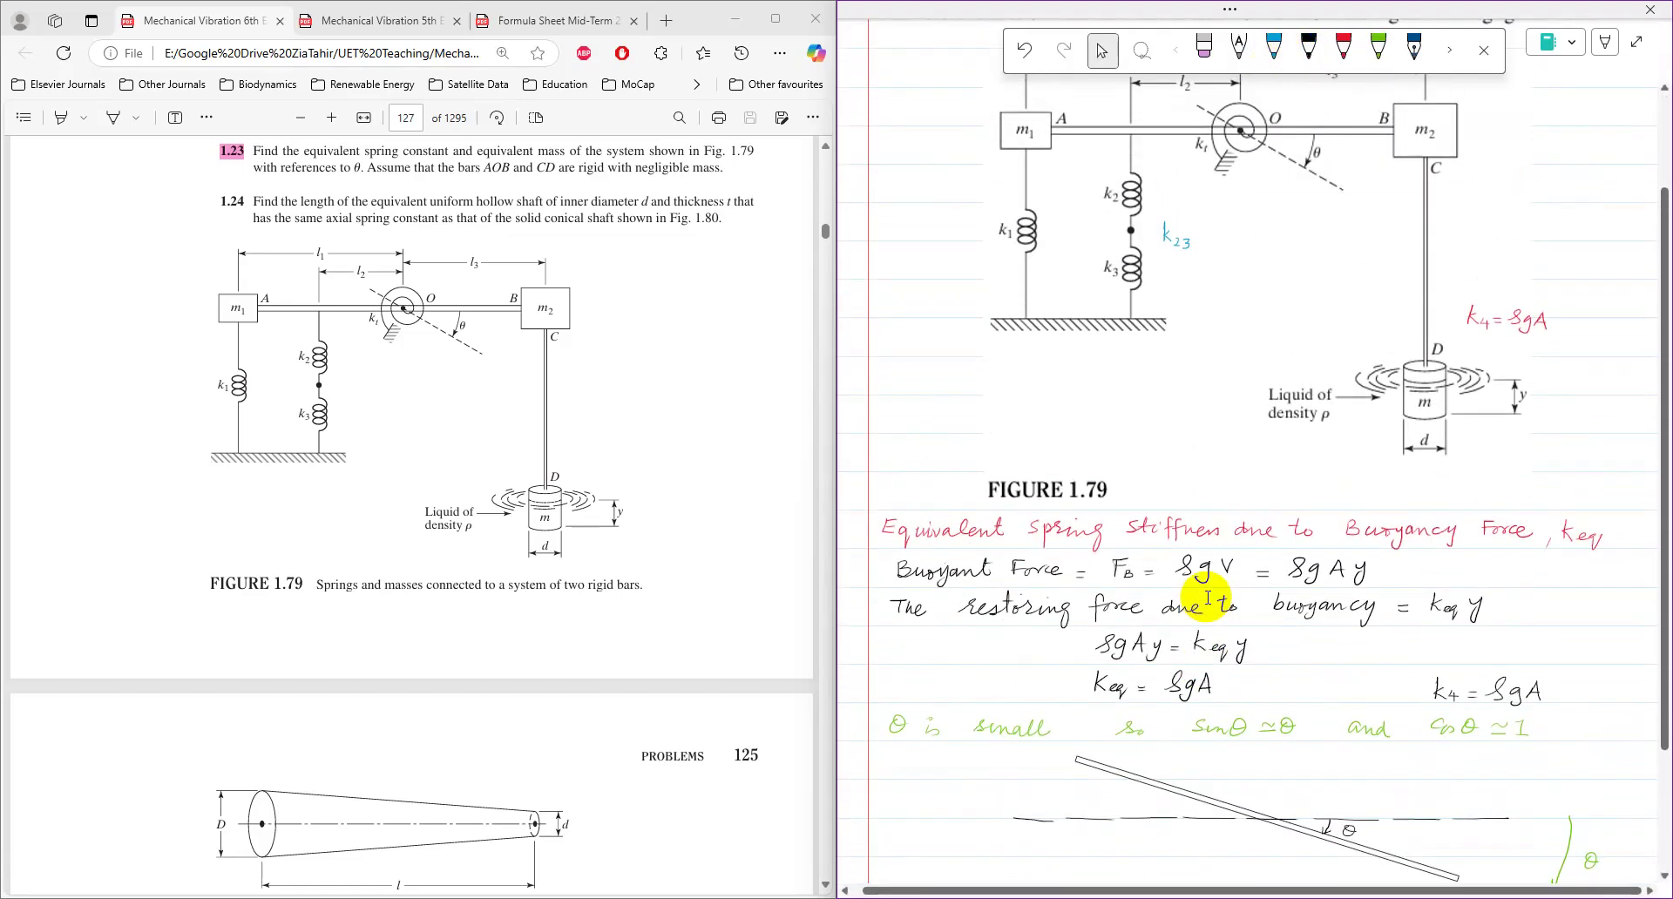
{"action": "scroll", "coordinate": [1203, 680], "scroll_direction": "down", "scroll_amount": 3}
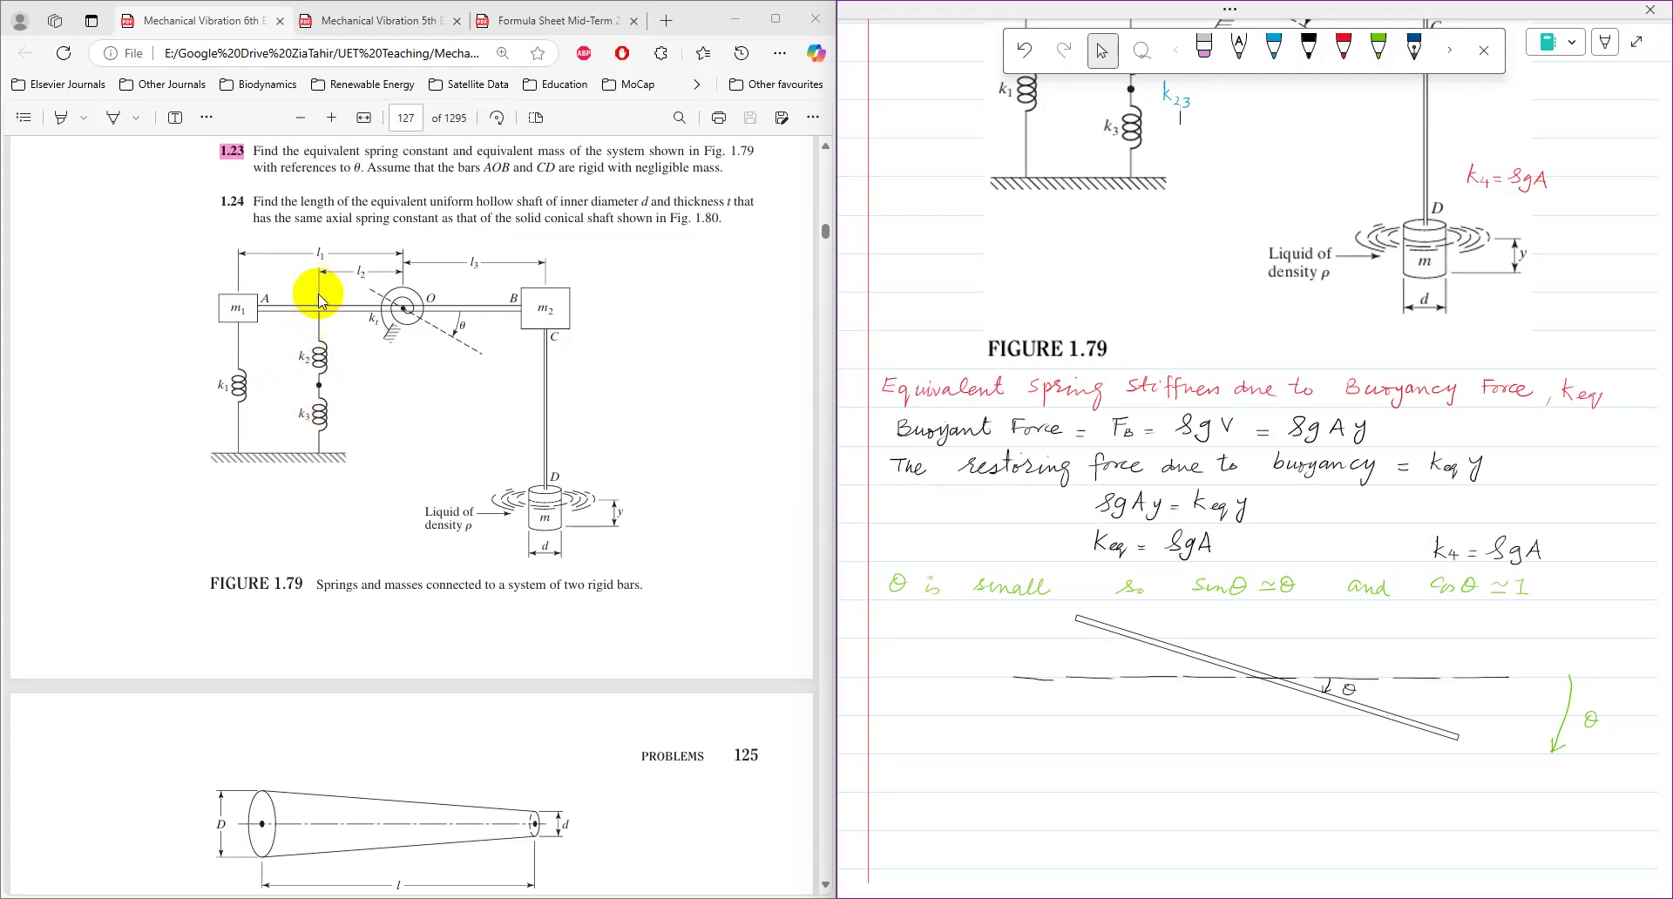
Draw black downward force arrows under the tilted bar and at its left end
{"action": "left_click", "coordinate": [1274, 48]}
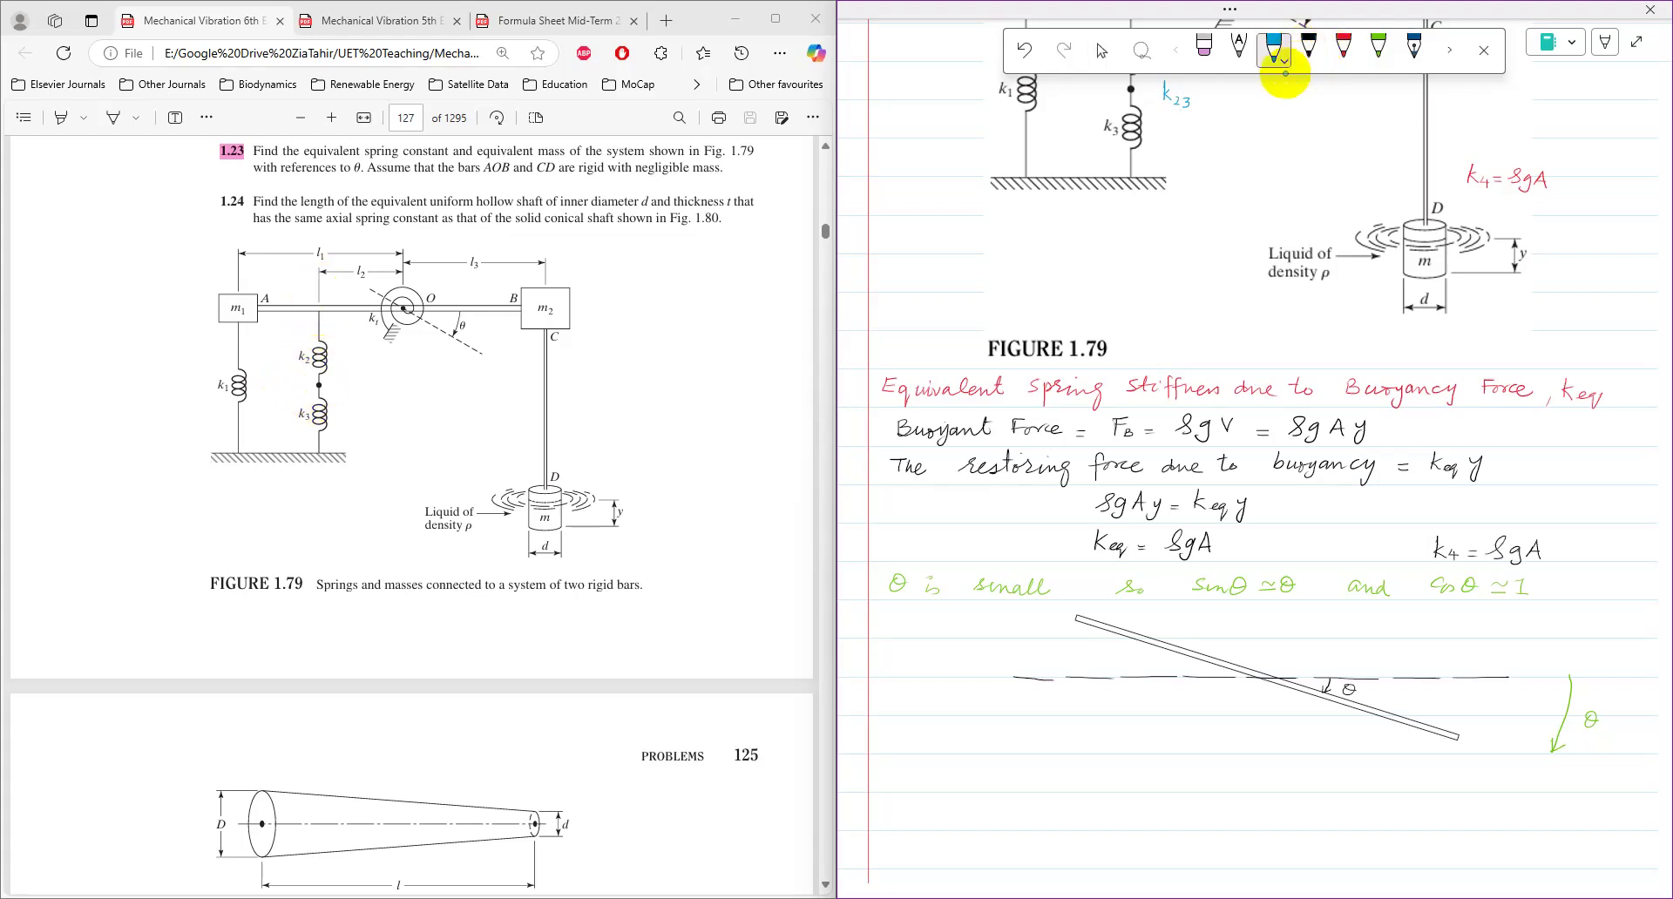
{"action": "left_click", "coordinate": [1309, 50]}
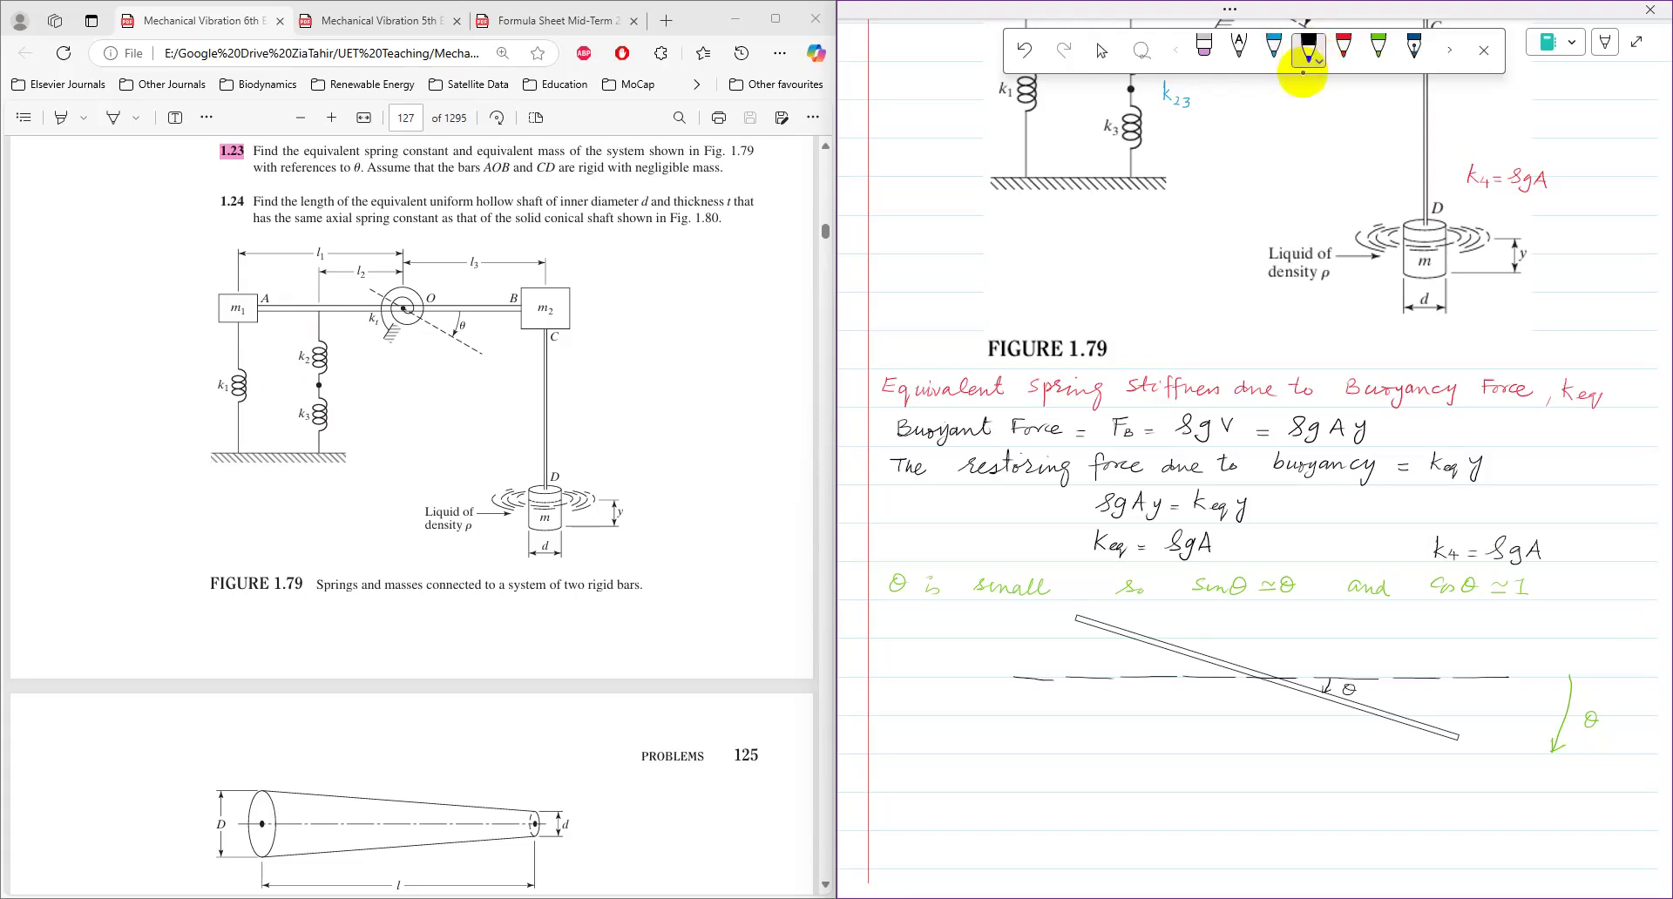
{"action": "left_click_drag", "start_coordinate": [1154, 646], "coordinate": [1171, 708]}
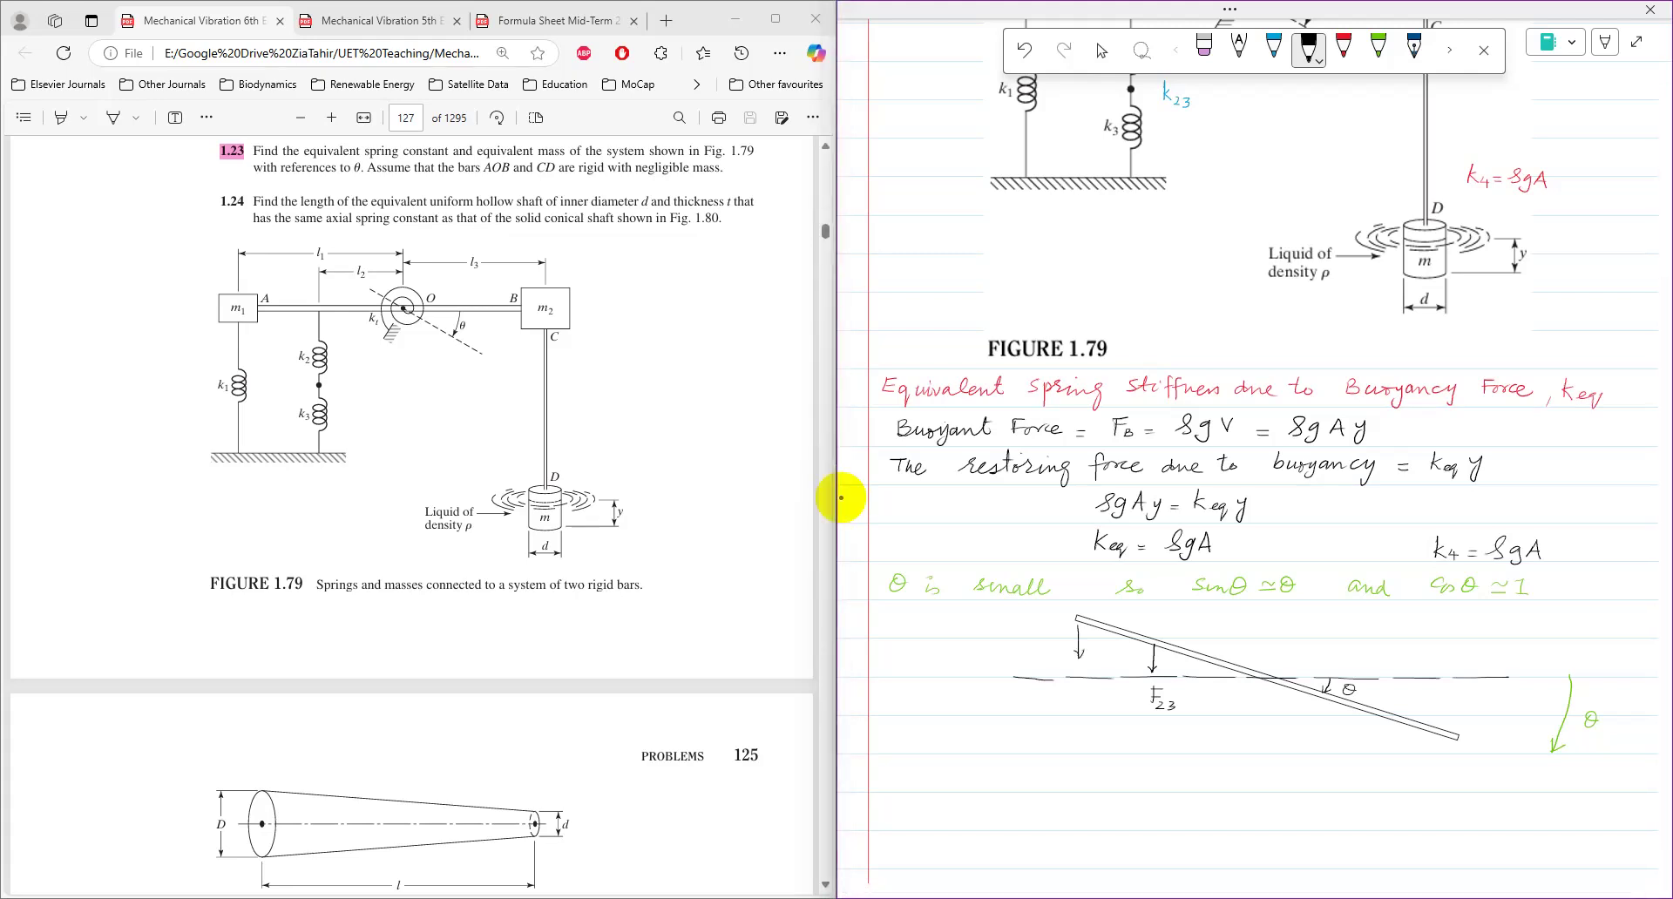
{"action": "left_click_drag", "start_coordinate": [1074, 648], "coordinate": [1056, 663]}
{"action": "left_click_drag", "start_coordinate": [1059, 658], "coordinate": [1057, 667]}
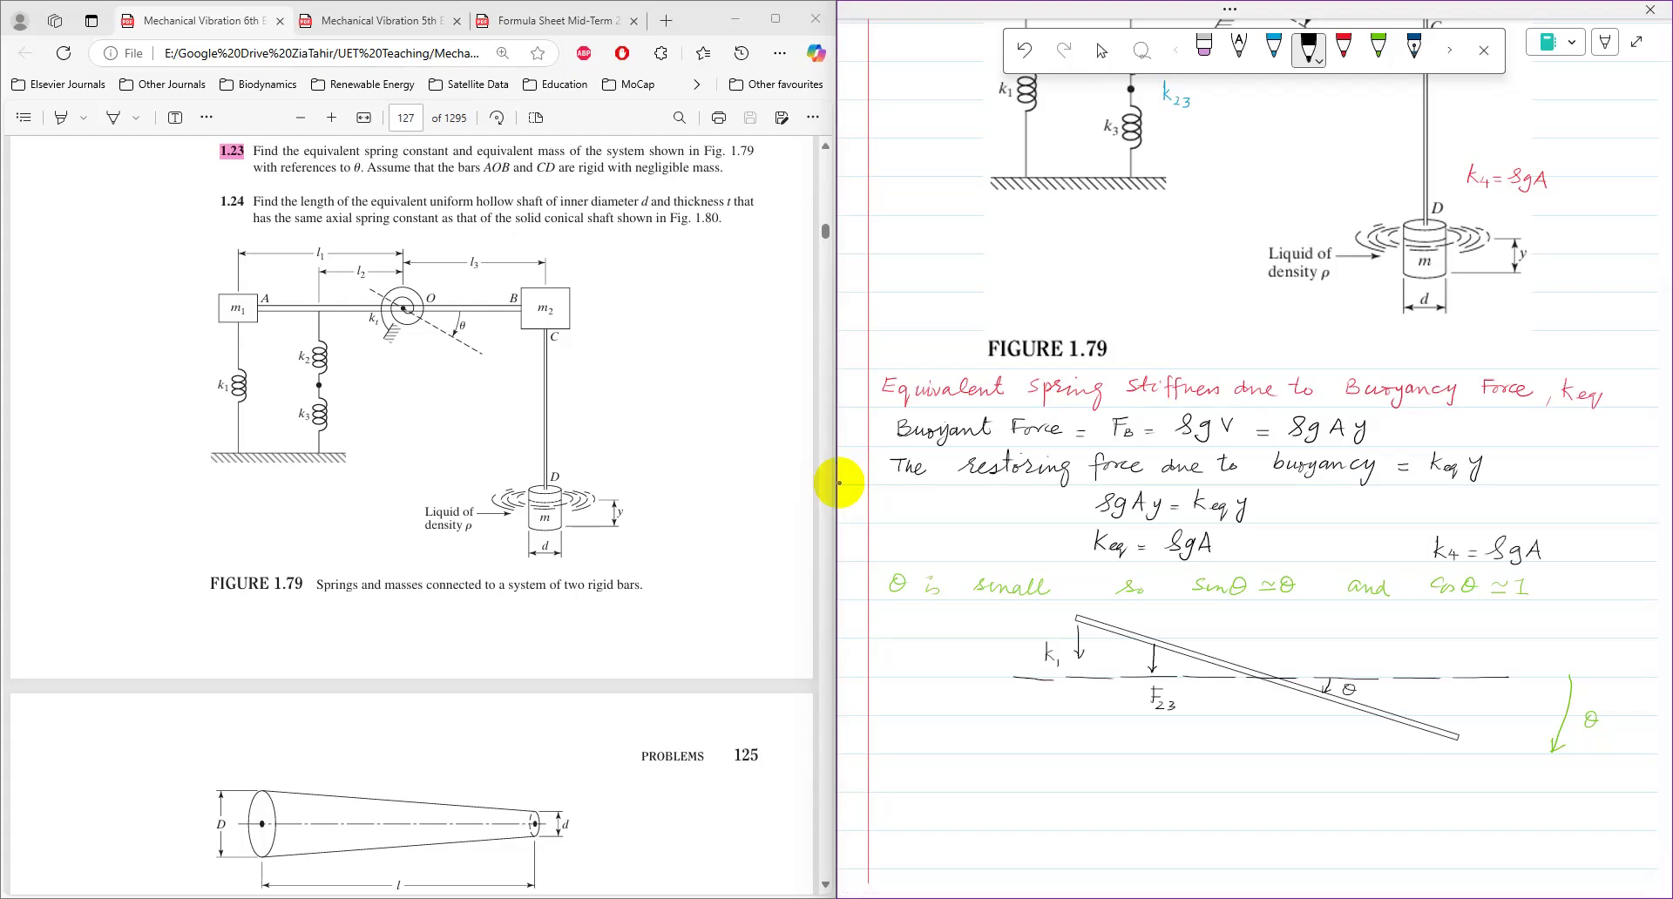
Add the upward arrow and F label at the bar's right end, undoing stray strokes
{"action": "left_click_drag", "start_coordinate": [1455, 760], "coordinate": [1452, 778]}
{"action": "key", "text": "ctrl+z"}
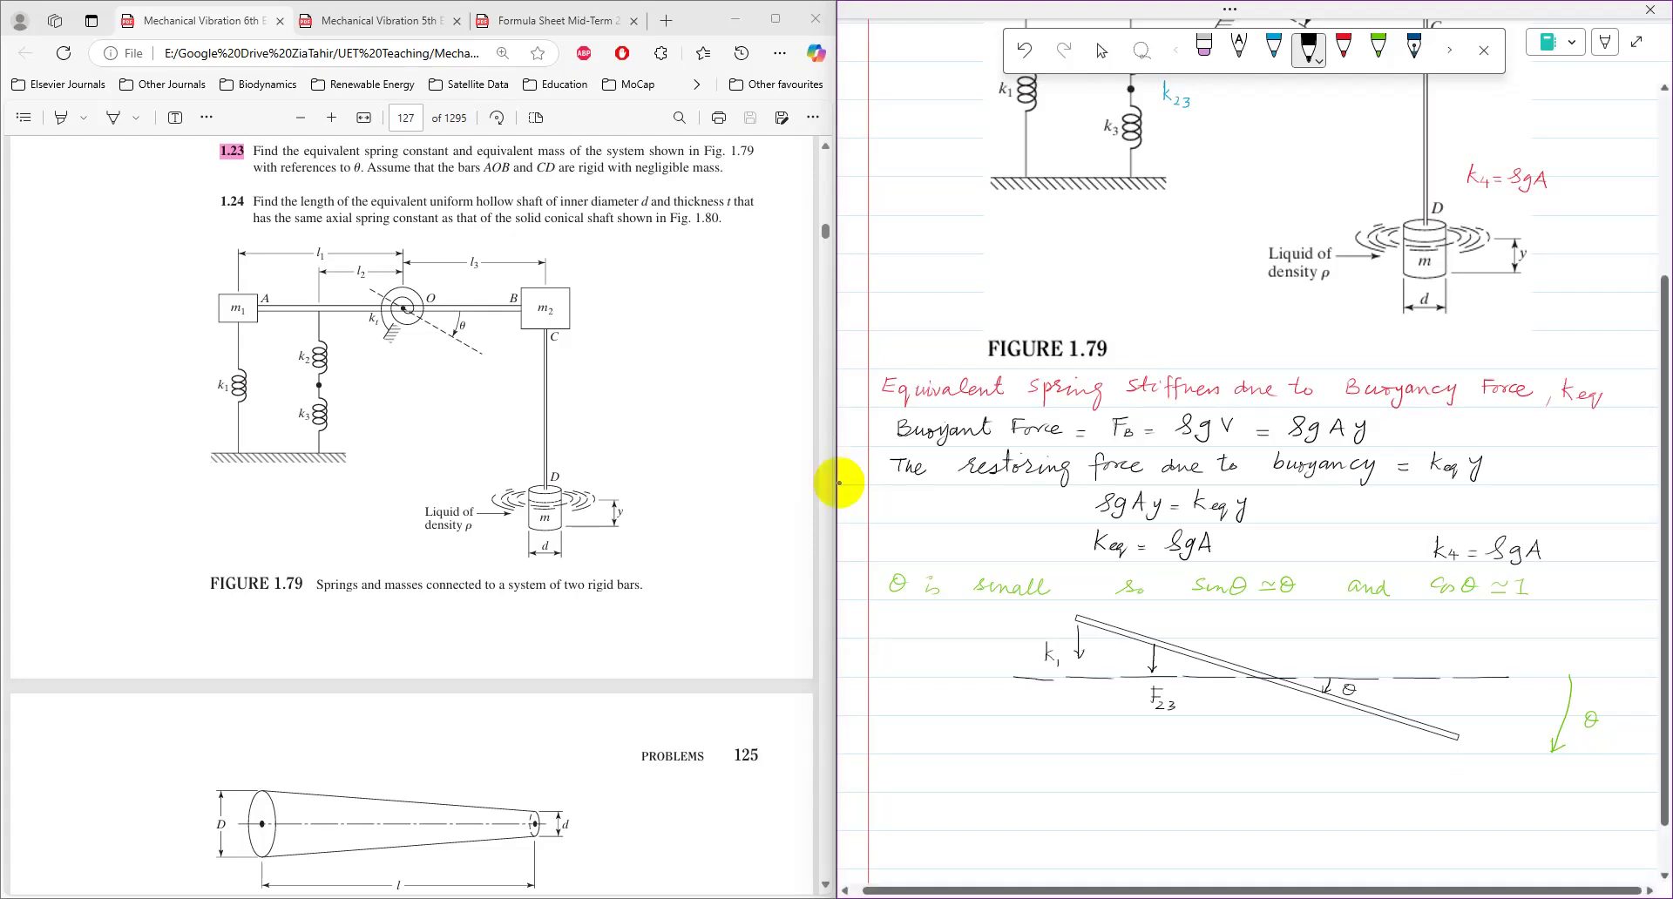
{"action": "key", "text": "ctrl+y"}
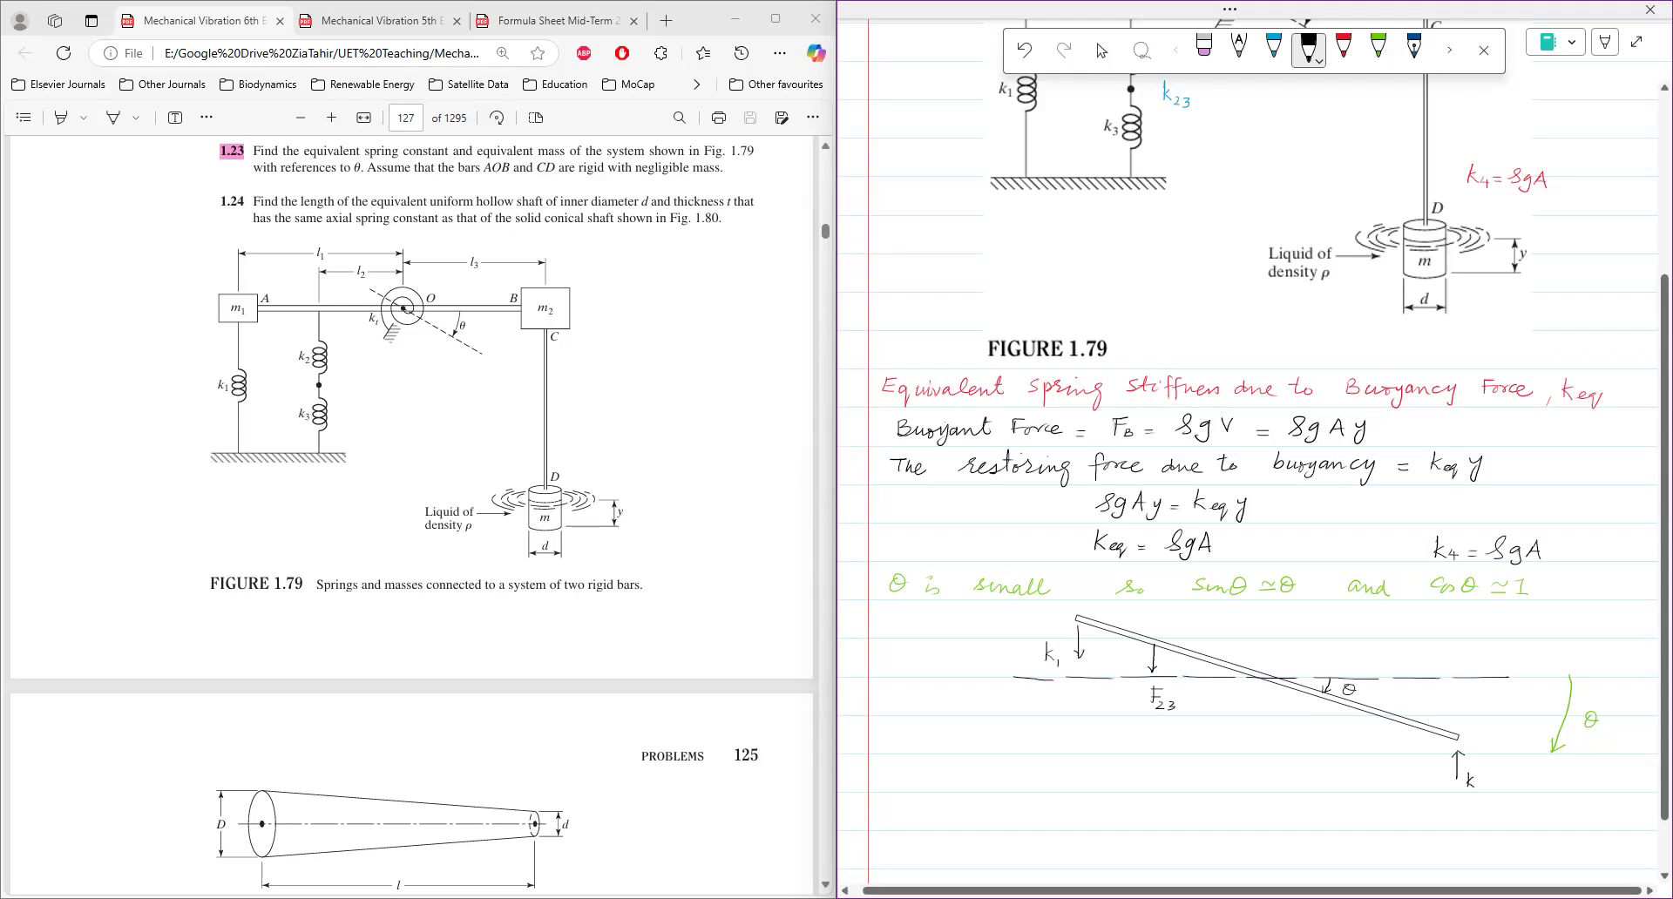
{"action": "key", "text": "ctrl+z"}
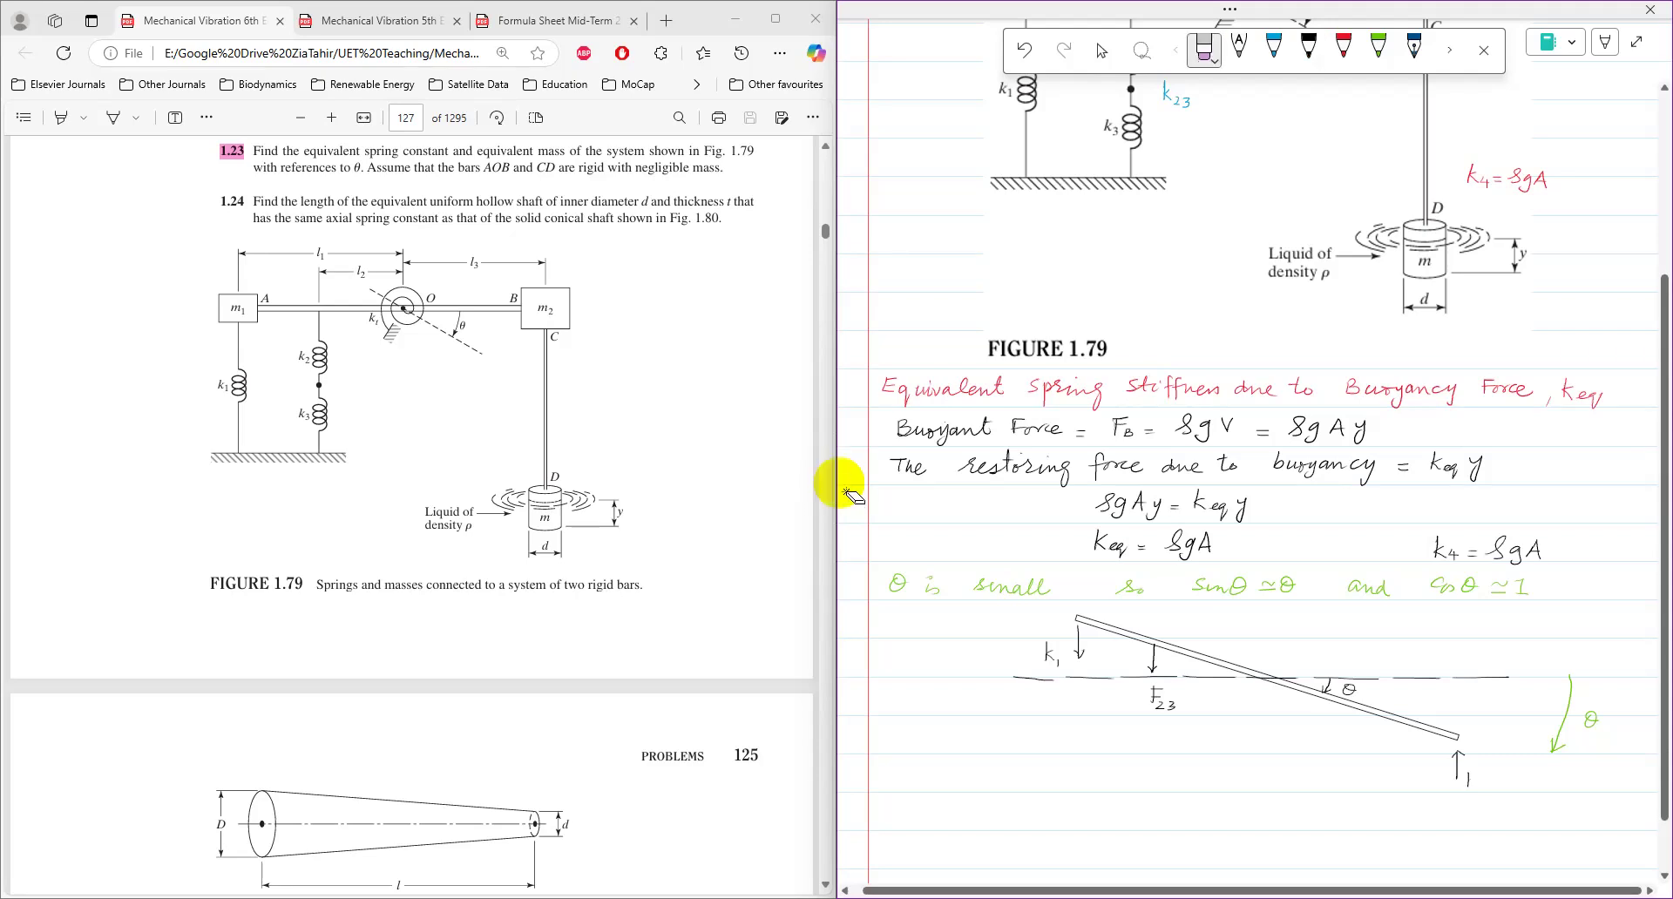
{"action": "key", "text": "ctrl+y"}
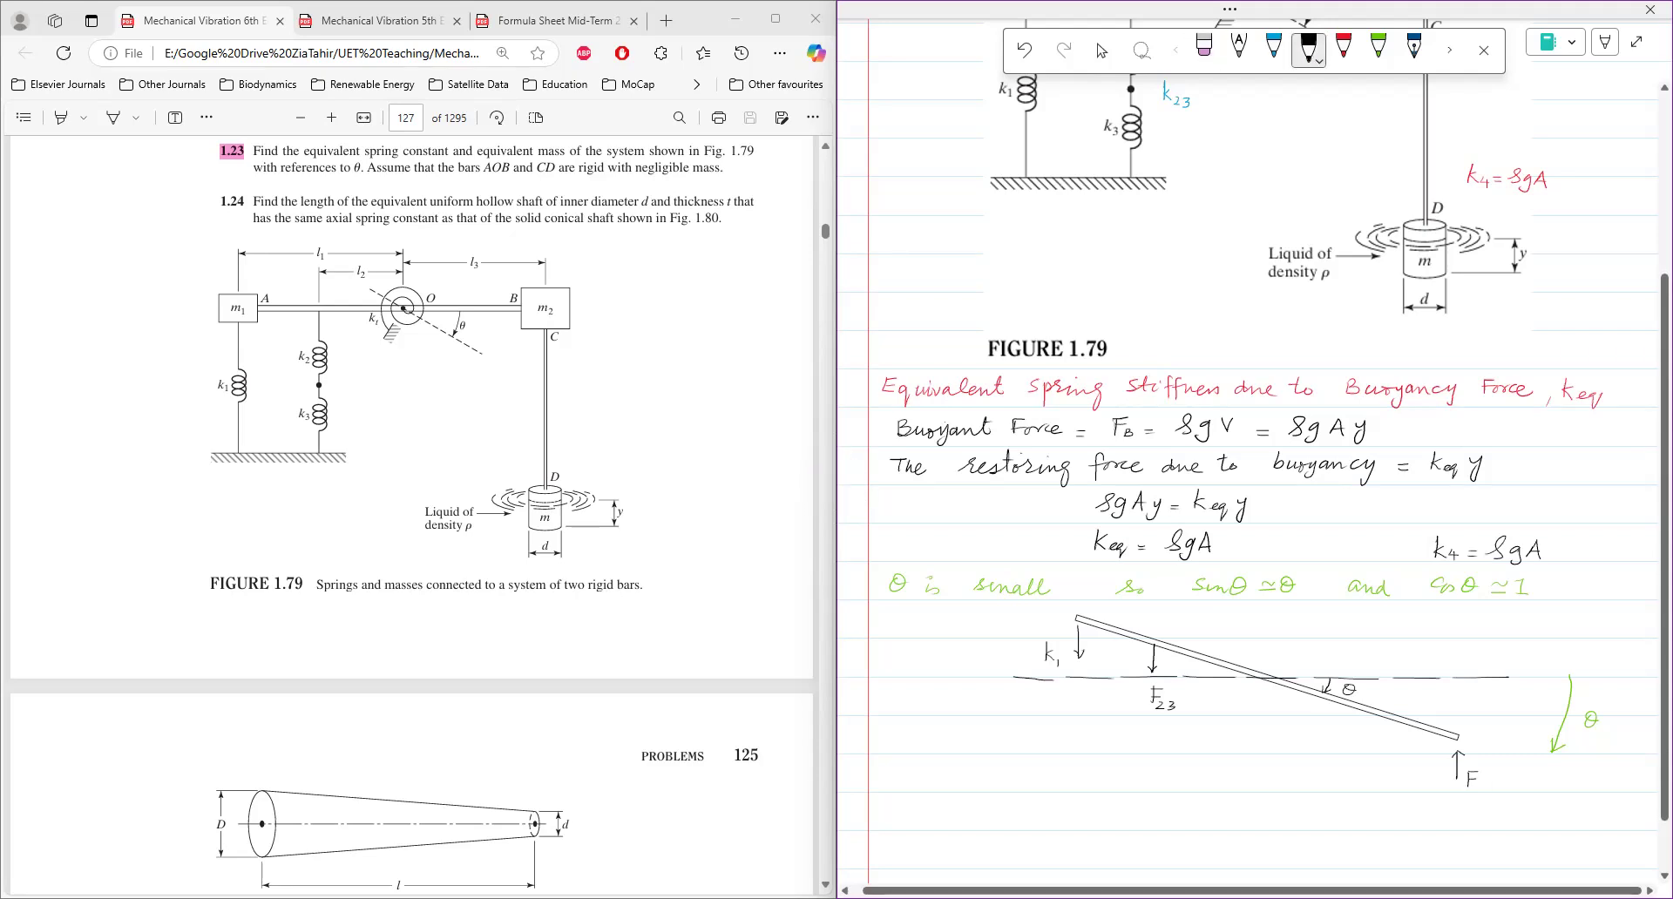
{"action": "key", "text": "ctrl+z"}
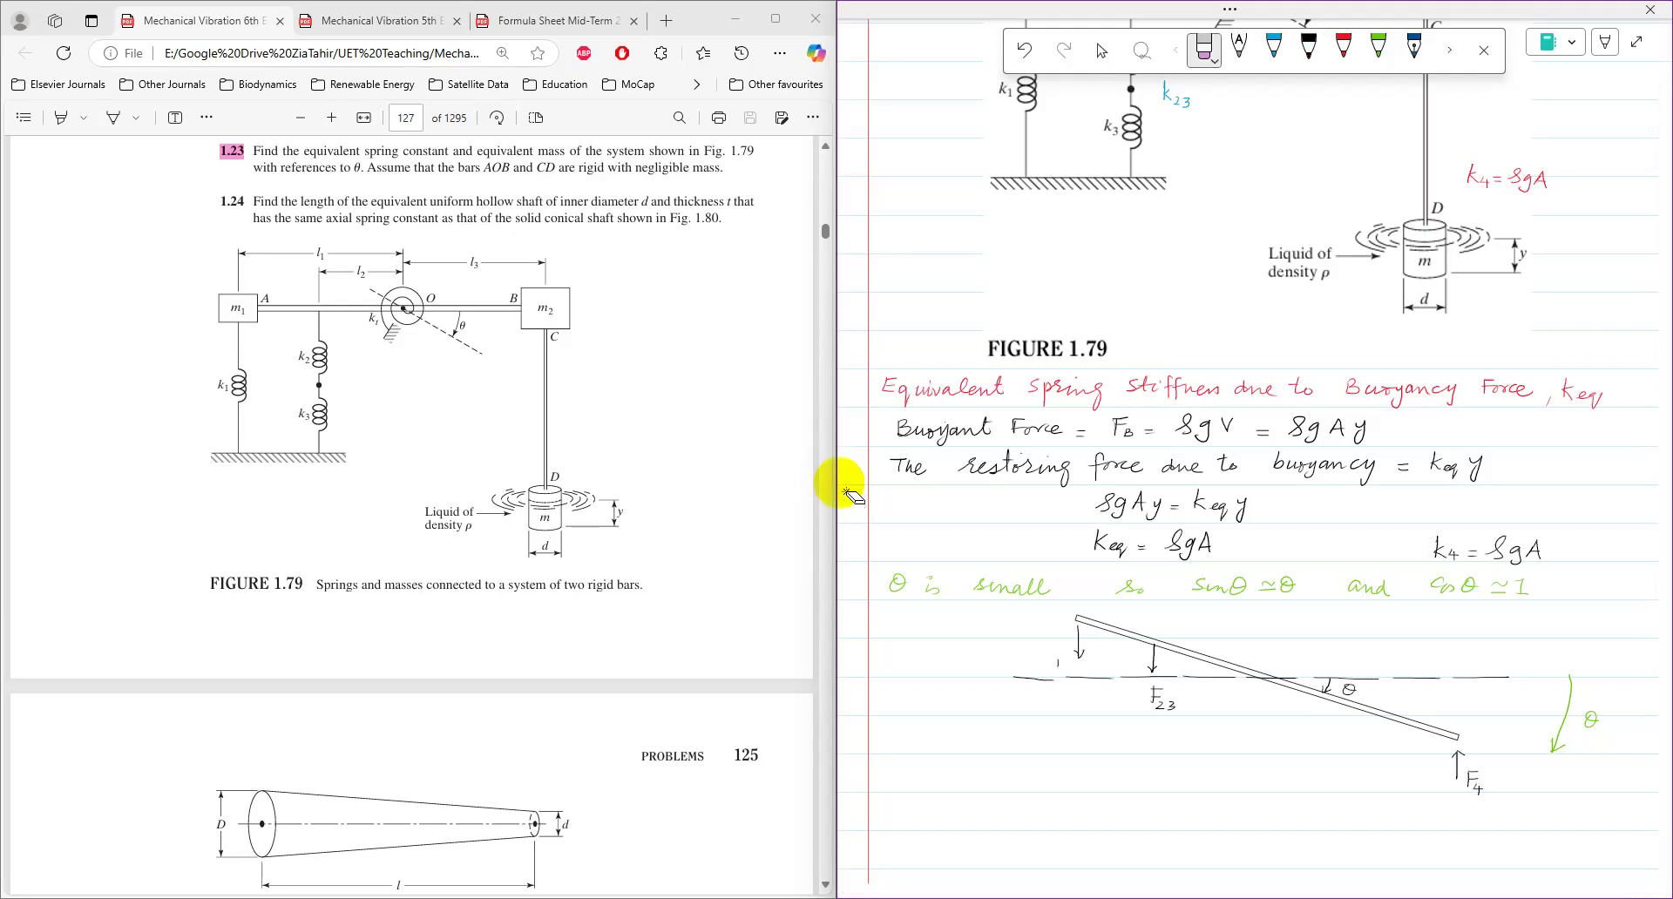
{"action": "key", "text": "ctrl+y"}
{"action": "key", "text": "ctrl+y"}
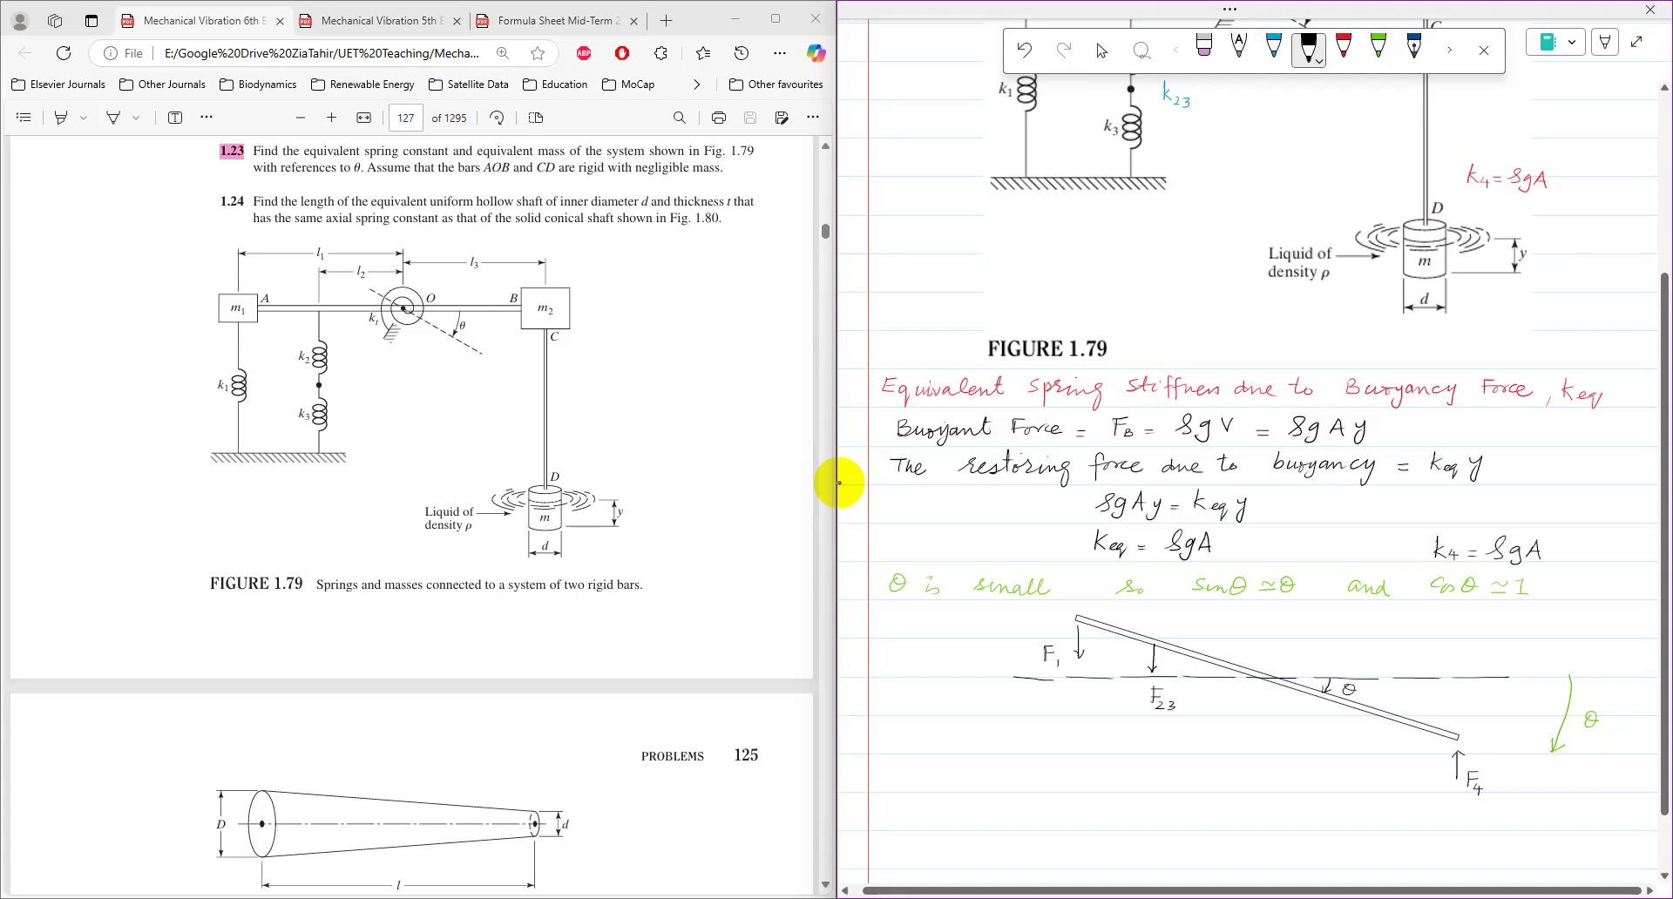
{"action": "key", "text": "ctrl+z"}
Ink the series-spring result k23 = k2k3/(k2+k3), undoing one stray stroke
{"action": "scroll", "coordinate": [1124, 410], "scroll_direction": "up", "scroll_amount": 3}
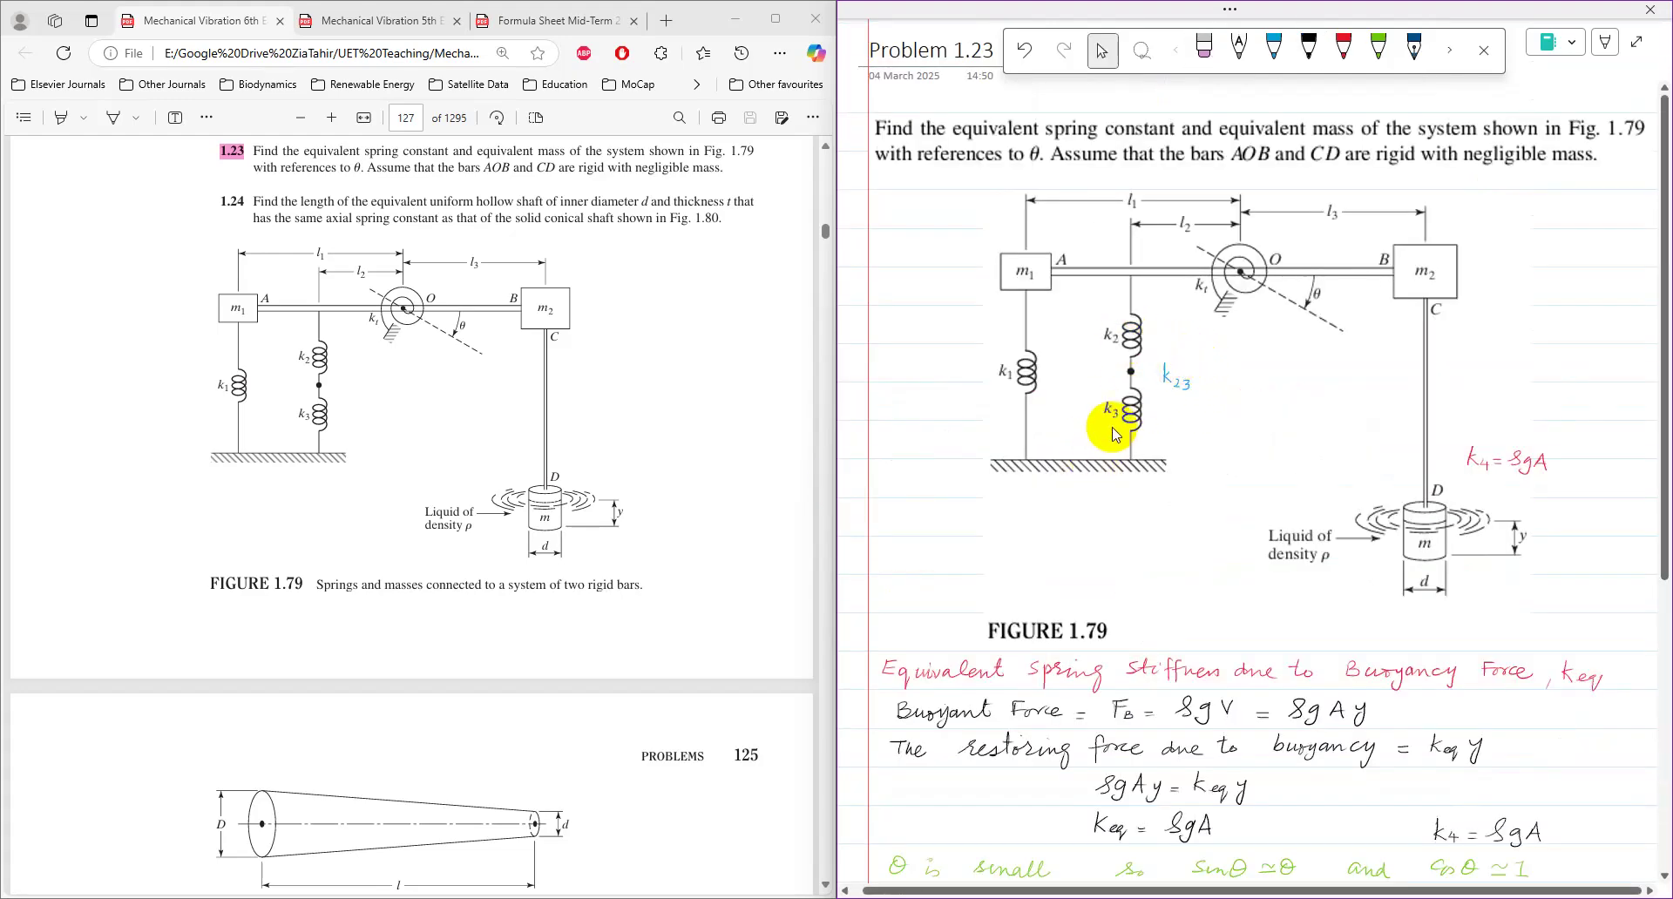
{"action": "scroll", "coordinate": [1124, 430], "scroll_direction": "down", "scroll_amount": 8}
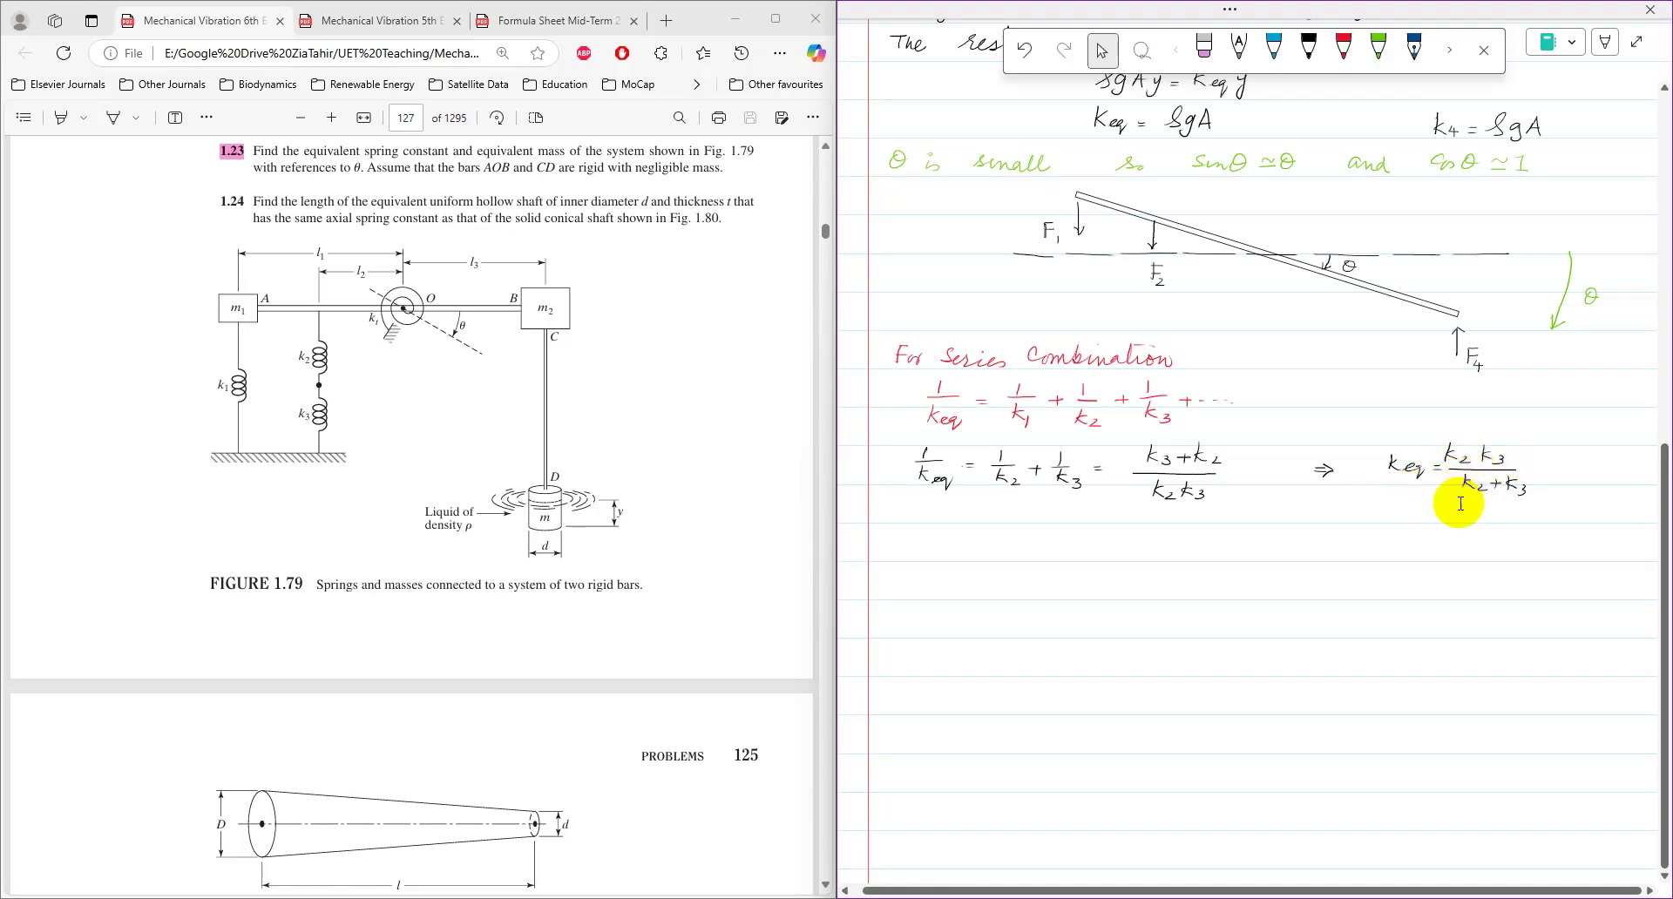
{"action": "key", "text": "ctrl+z"}
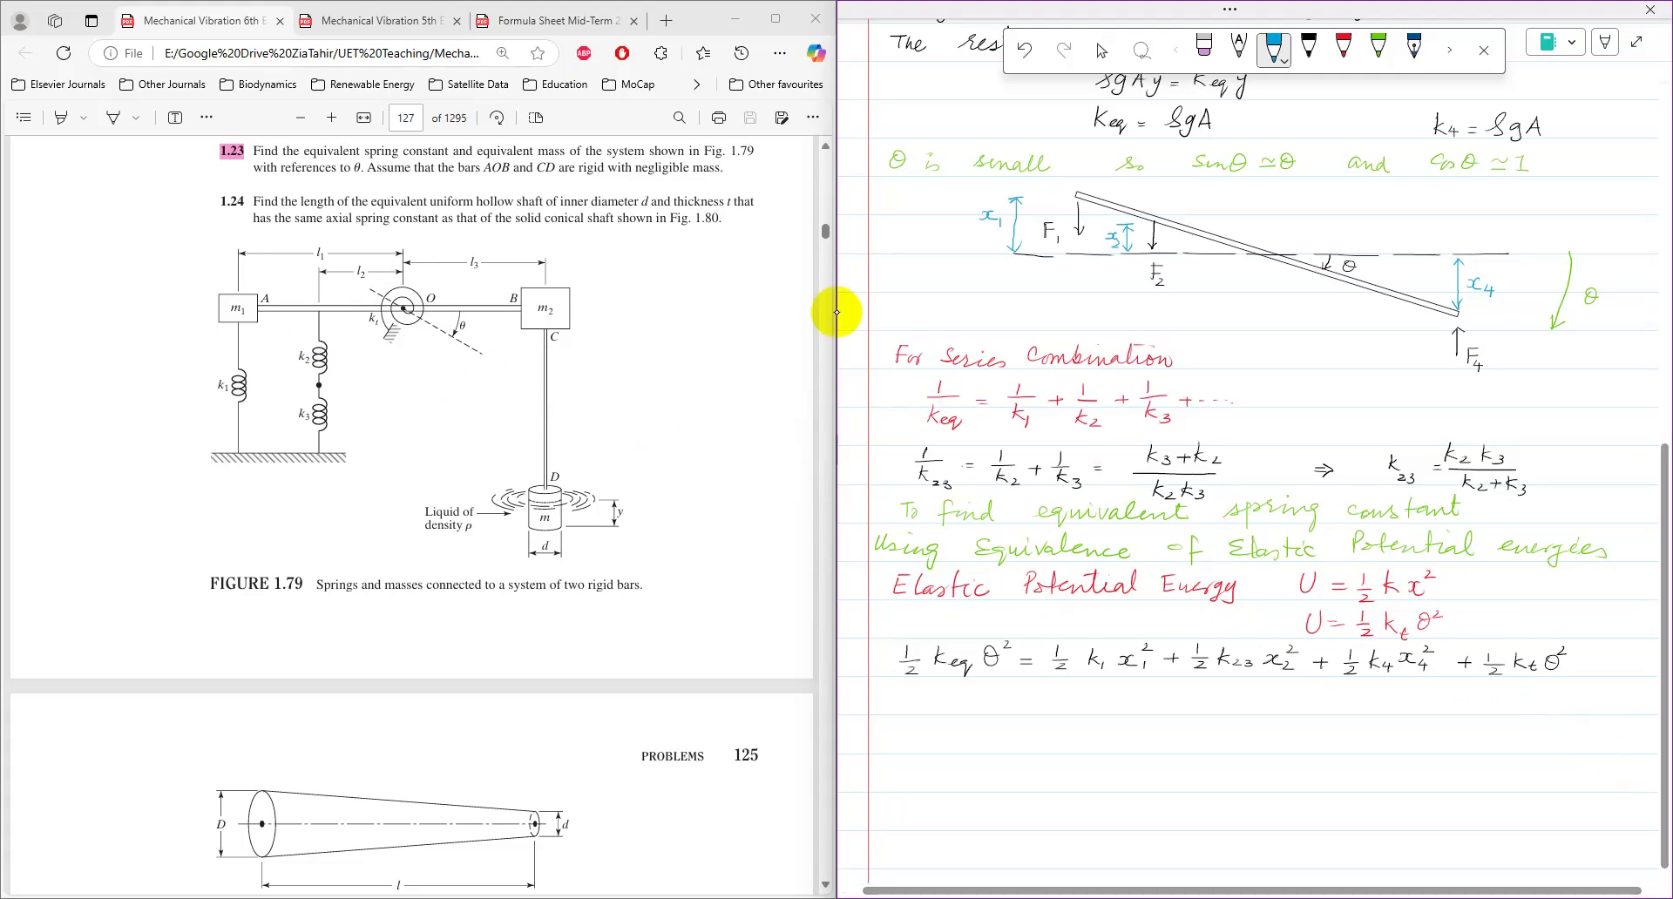
Return to the Select tool and refocus the notebook window
{"action": "mouse_move", "coordinate": [837, 312]}
{"action": "left_click", "coordinate": [1101, 50]}
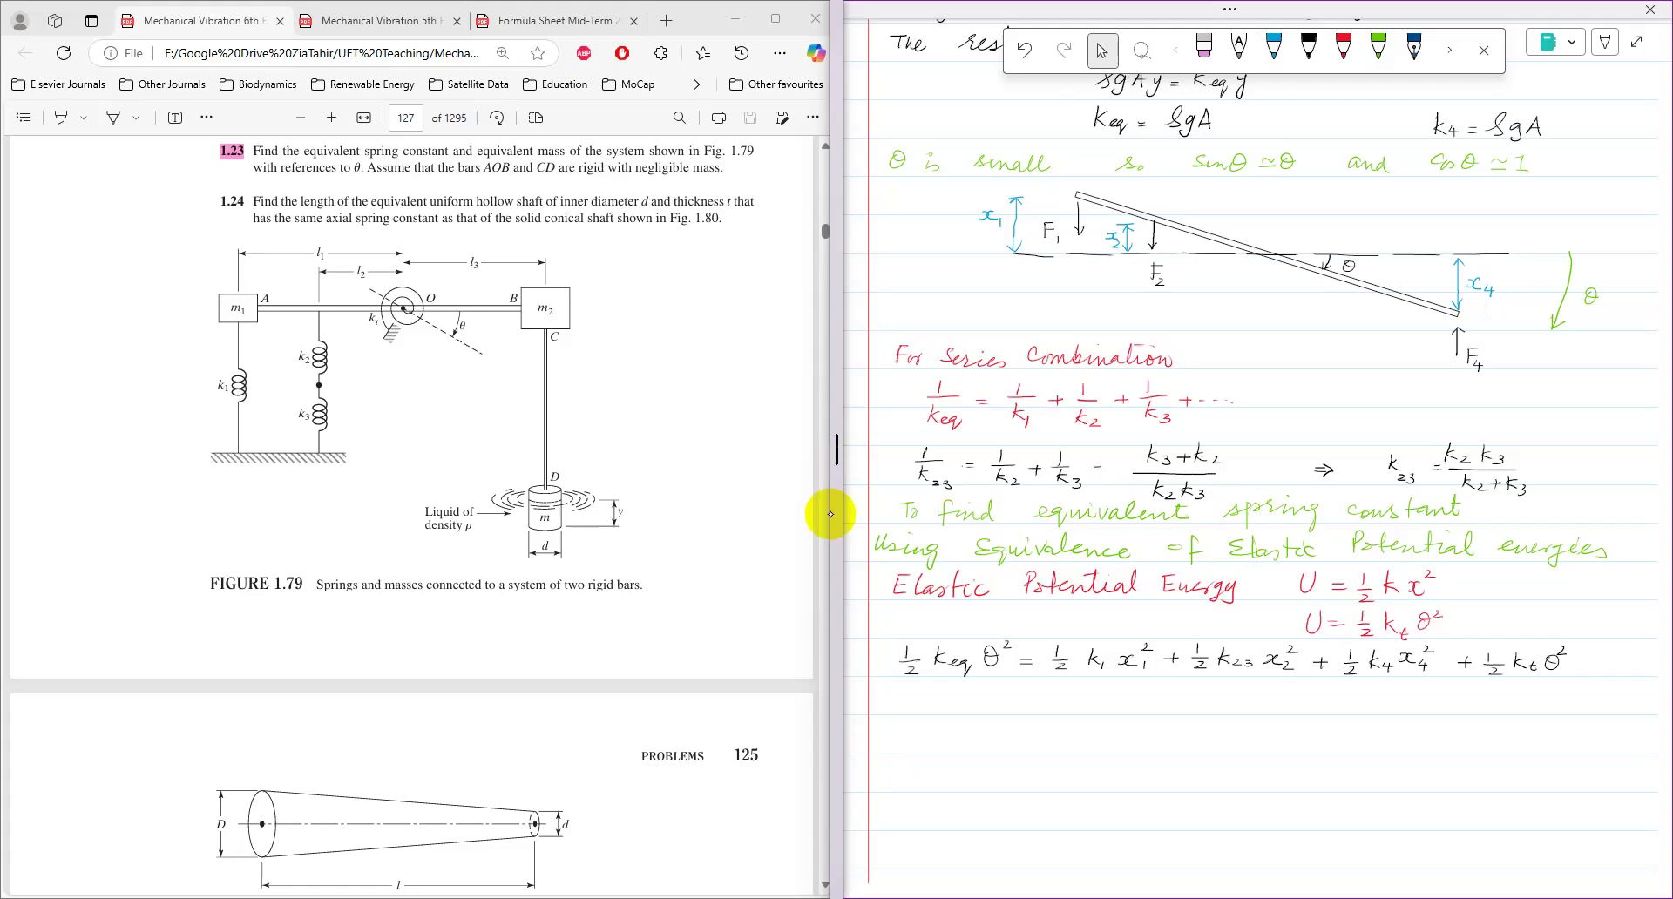
{"action": "left_click", "coordinate": [842, 418]}
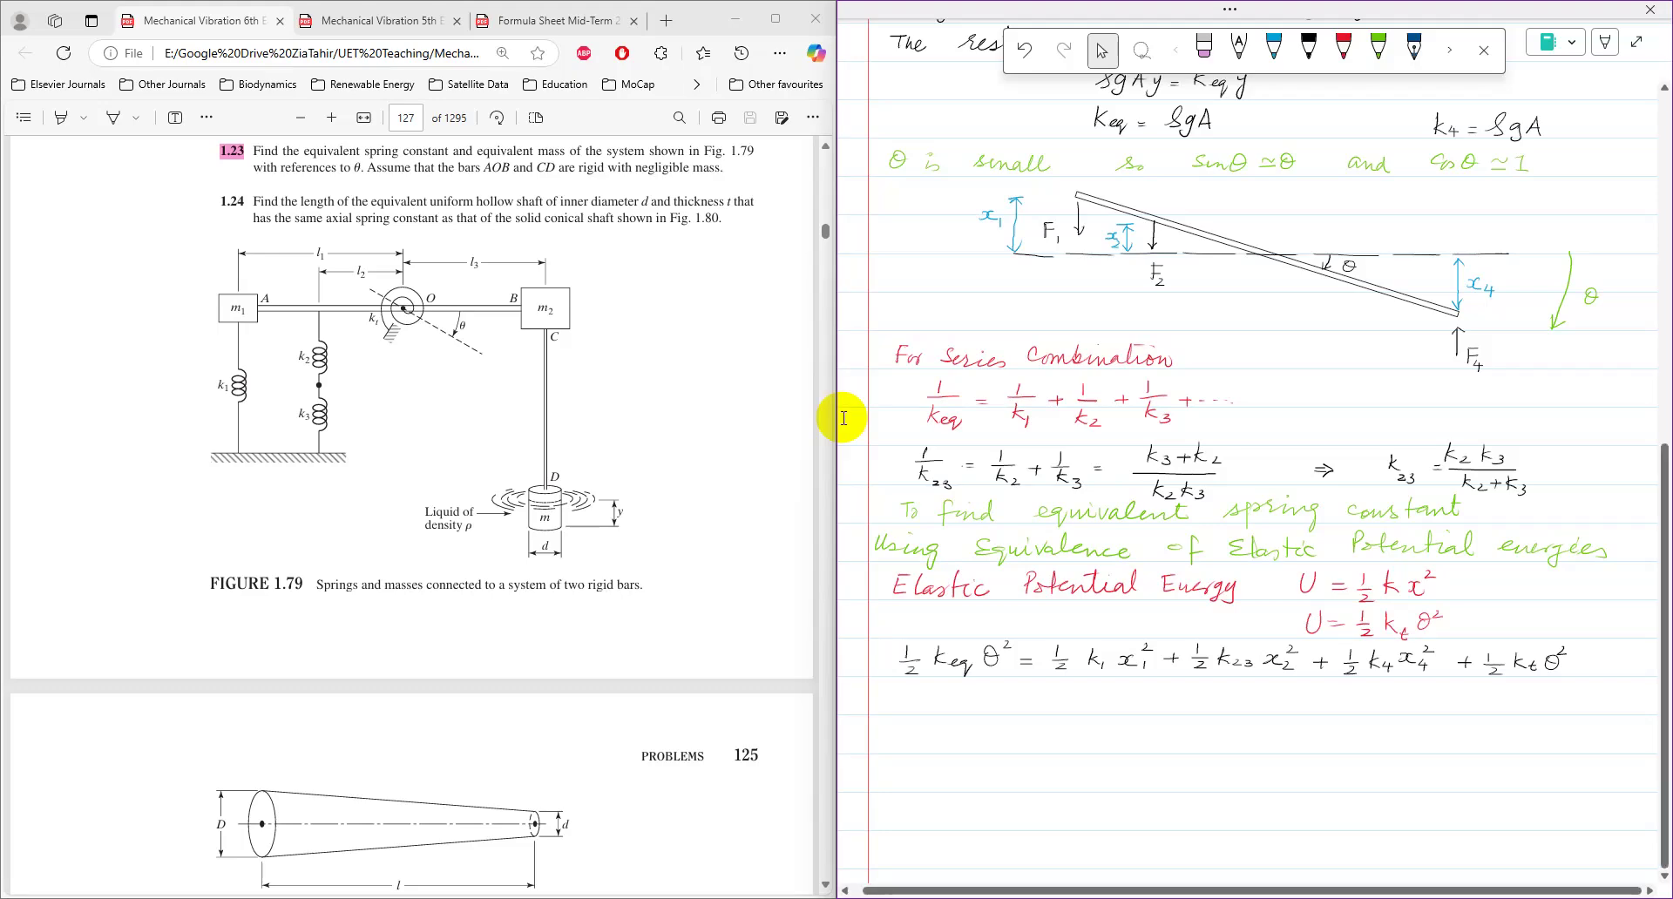
Write the arc-length relation S = rθ in red ink
{"action": "left_click", "coordinate": [1341, 51]}
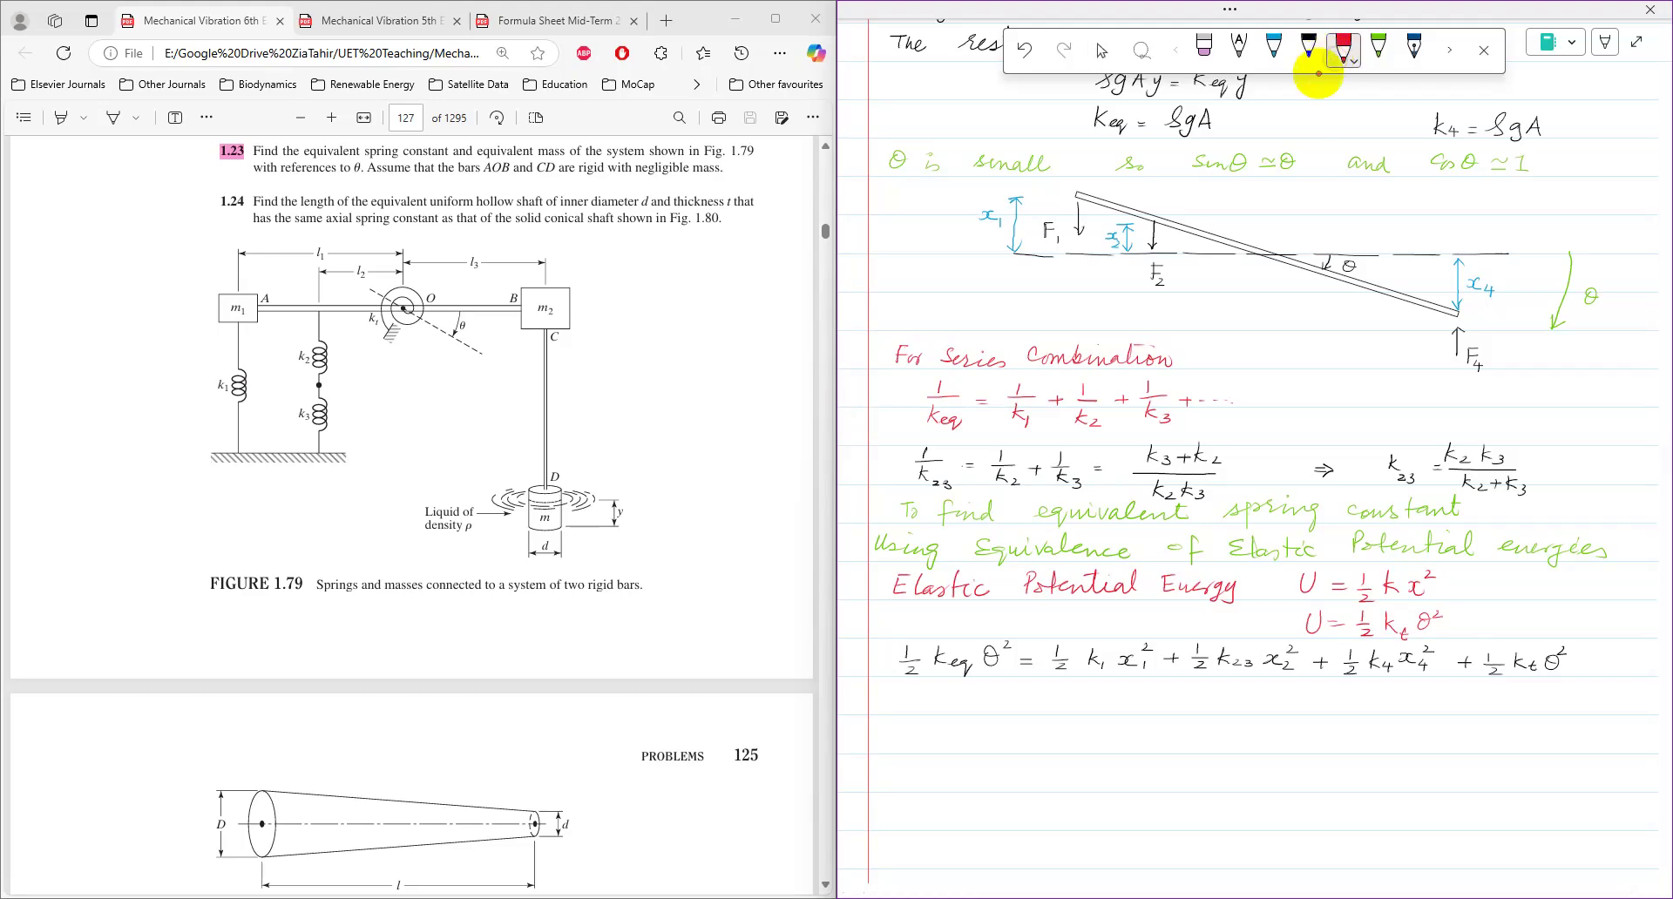
{"action": "mouse_move", "coordinate": [909, 695]}
{"action": "left_mouse_down"}
{"action": "mouse_move", "coordinate": [897, 710]}
{"action": "mouse_move", "coordinate": [927, 701]}
{"action": "left_mouse_up"}
{"action": "left_click_drag", "start_coordinate": [916, 707], "coordinate": [978, 703]}
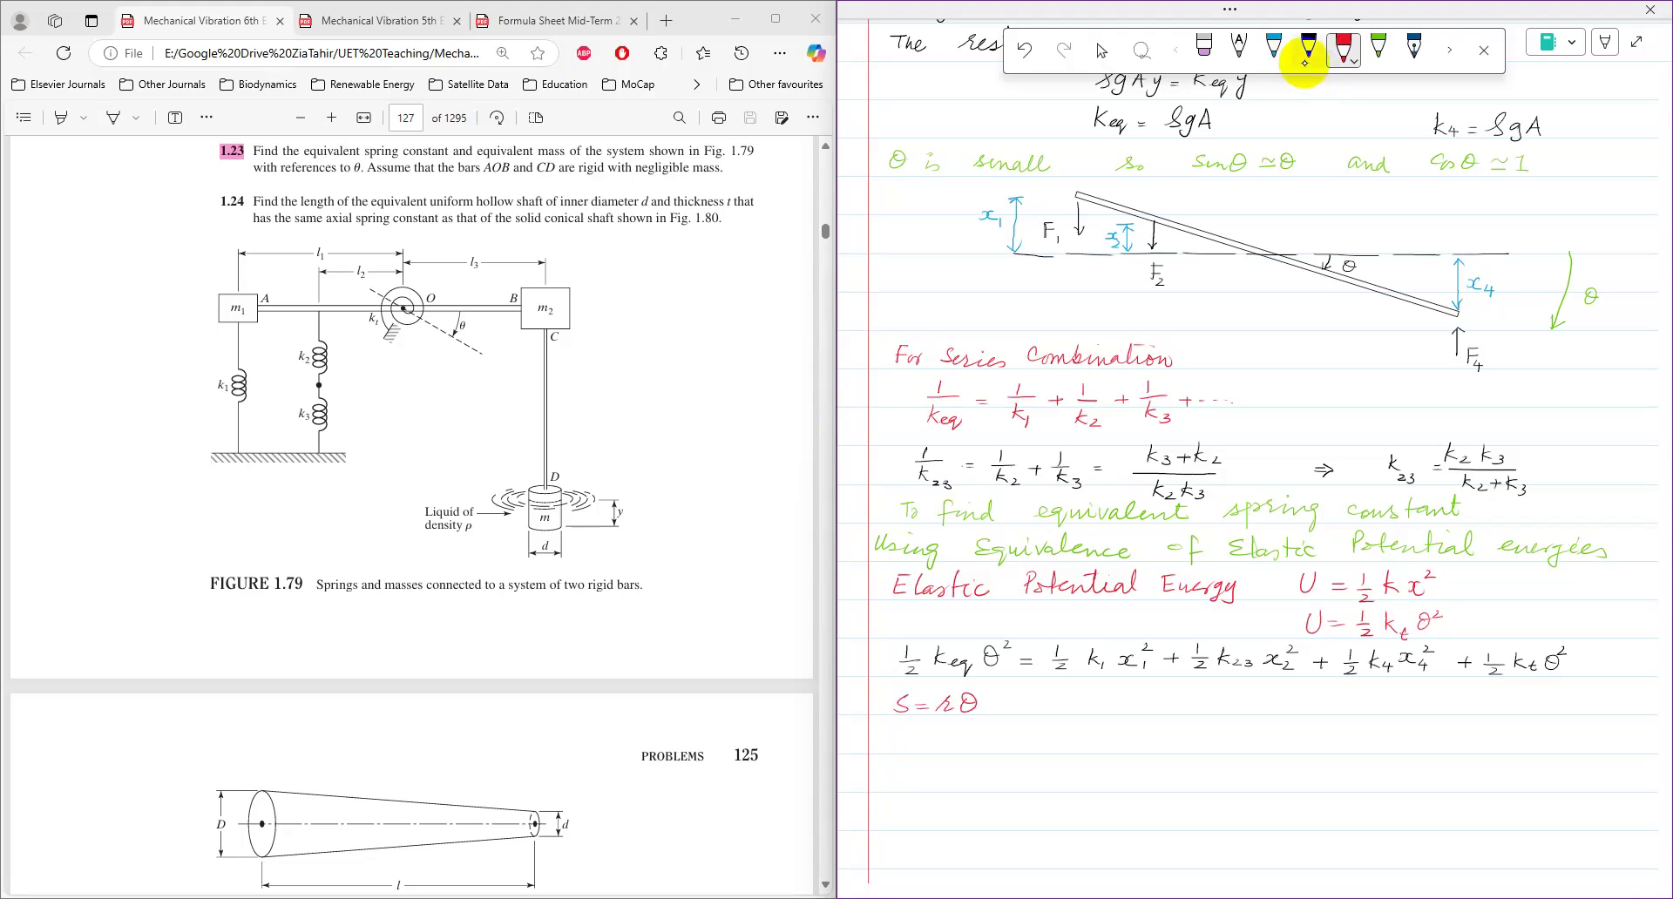
Write x1 = l1θ and x2 = l2θ in black beside the arc relation
{"action": "left_click", "coordinate": [1307, 54]}
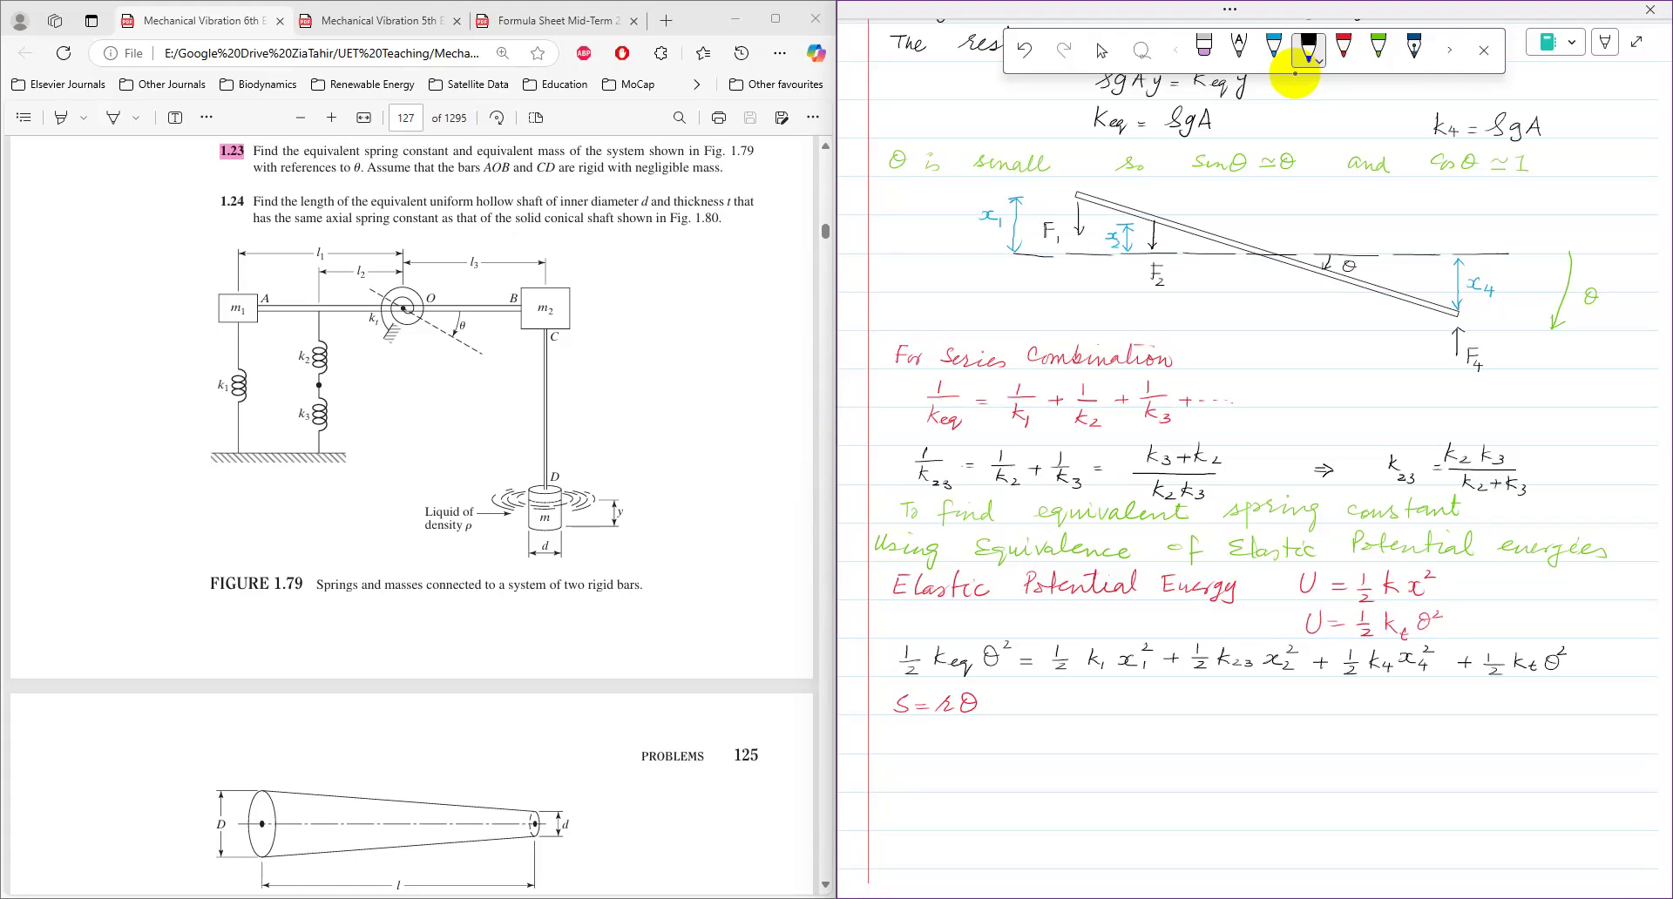
{"action": "left_click_drag", "start_coordinate": [1139, 696], "coordinate": [1191, 699]}
{"action": "left_click_drag", "start_coordinate": [1179, 706], "coordinate": [1240, 690]}
{"action": "left_click_drag", "start_coordinate": [1234, 698], "coordinate": [1305, 713]}
{"action": "left_click", "coordinate": [1307, 700]}
{"action": "left_click_drag", "start_coordinate": [1326, 700], "coordinate": [1333, 711]}
{"action": "left_click_drag", "start_coordinate": [1339, 701], "coordinate": [1331, 711]}
{"action": "left_click_drag", "start_coordinate": [1343, 707], "coordinate": [1375, 703]}
{"action": "left_click_drag", "start_coordinate": [1365, 709], "coordinate": [1375, 707]}
{"action": "mouse_move", "coordinate": [1393, 692]}
{"action": "left_mouse_down"}
{"action": "mouse_move", "coordinate": [1385, 712]}
{"action": "mouse_move", "coordinate": [1426, 694]}
{"action": "left_mouse_up"}
{"action": "left_click_drag", "start_coordinate": [1419, 703], "coordinate": [1497, 707]}
{"action": "left_click", "coordinate": [1461, 701]}
Complete the displacements with x4 = l3θ
{"action": "mouse_move", "coordinate": [1505, 695]}
{"action": "left_mouse_down"}
{"action": "mouse_move", "coordinate": [1492, 707]}
{"action": "mouse_move", "coordinate": [1547, 701]}
{"action": "left_mouse_up"}
{"action": "left_click_drag", "start_coordinate": [1534, 706], "coordinate": [1546, 706]}
{"action": "mouse_move", "coordinate": [1567, 692]}
{"action": "left_mouse_down"}
{"action": "mouse_move", "coordinate": [1560, 710]}
{"action": "mouse_move", "coordinate": [1595, 695]}
{"action": "left_mouse_up"}
{"action": "left_click_drag", "start_coordinate": [1592, 700], "coordinate": [1609, 699]}
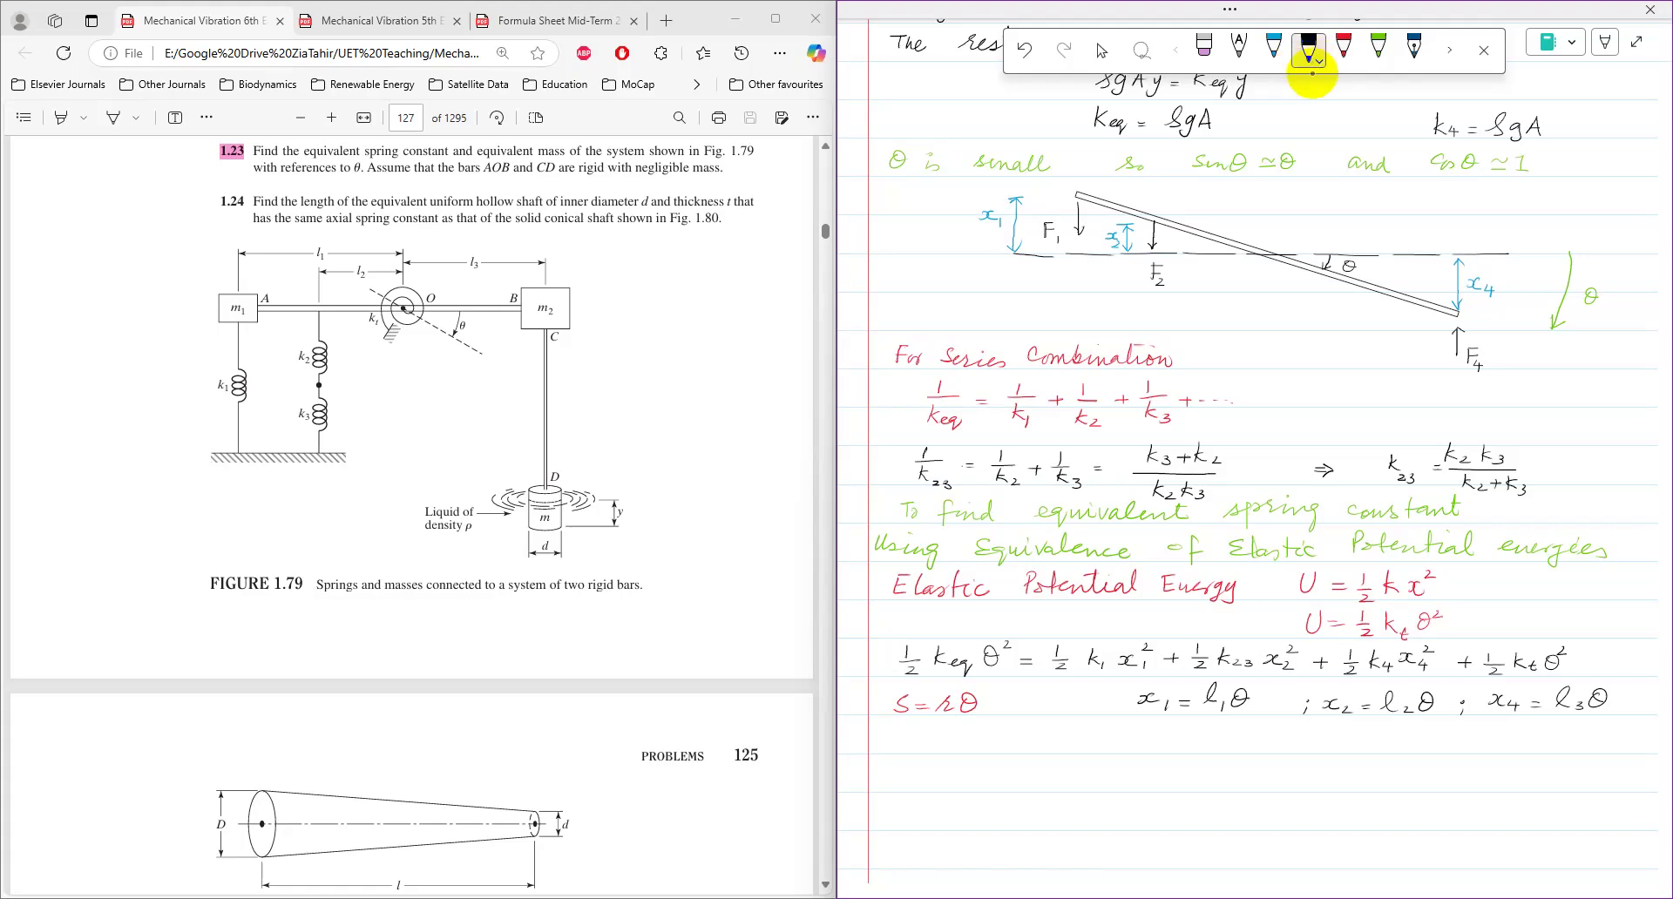
{"action": "left_click_drag", "start_coordinate": [1536, 734], "coordinate": [1539, 784]}
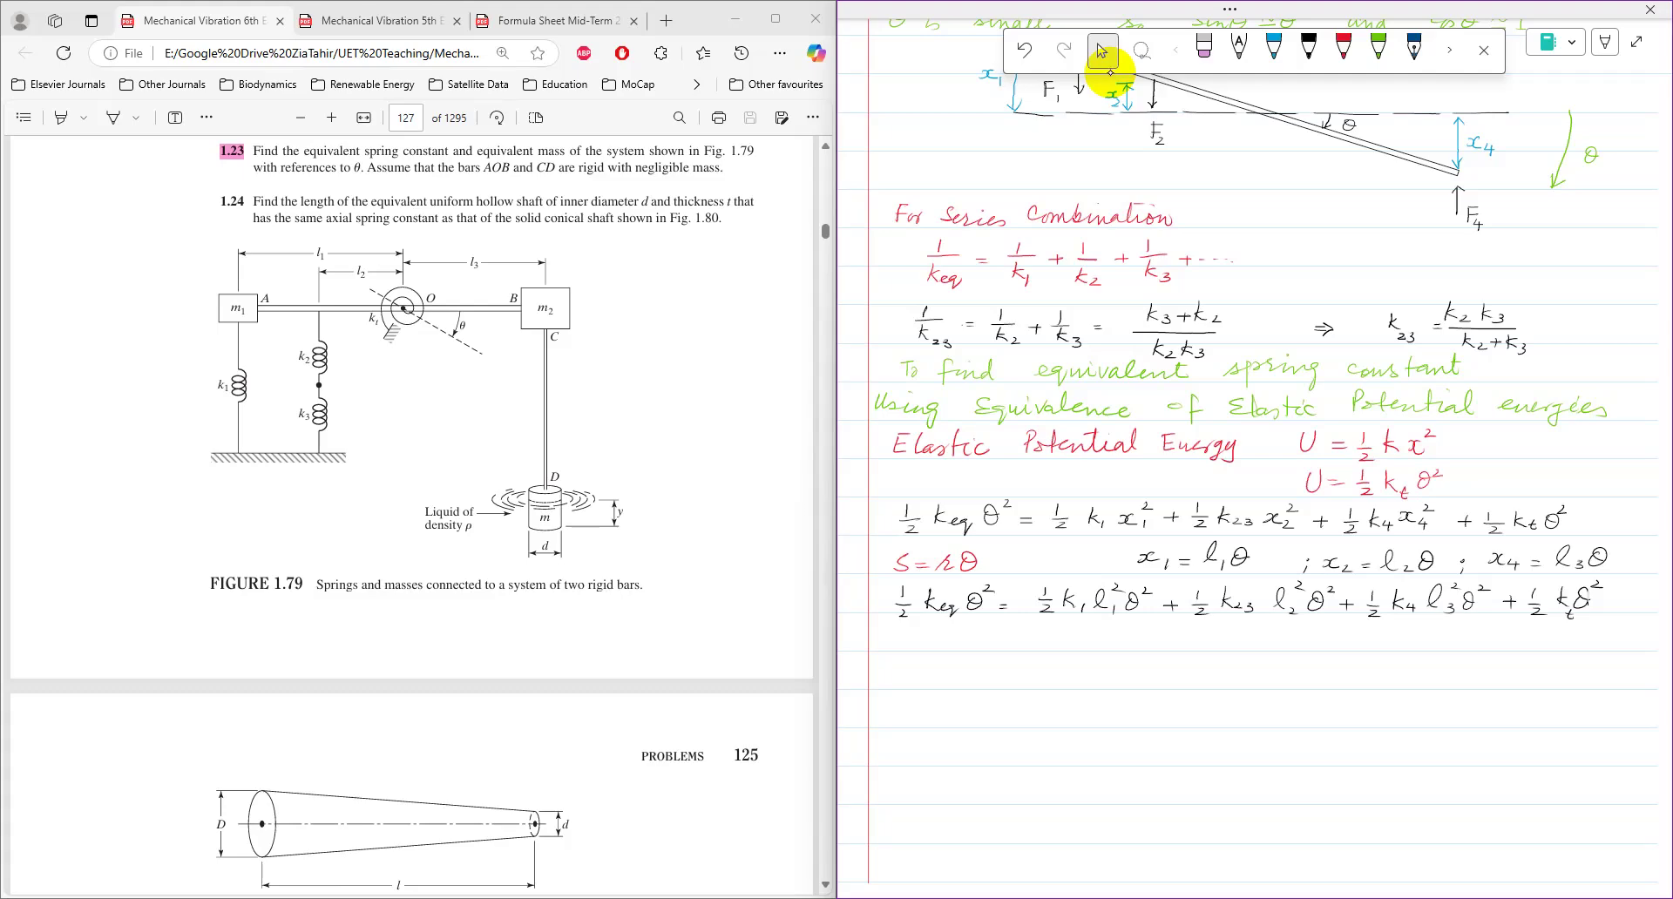
Write keq = k1l1² + k23l2² + k4l3² + kt in black ink
{"action": "left_click", "coordinate": [1307, 50]}
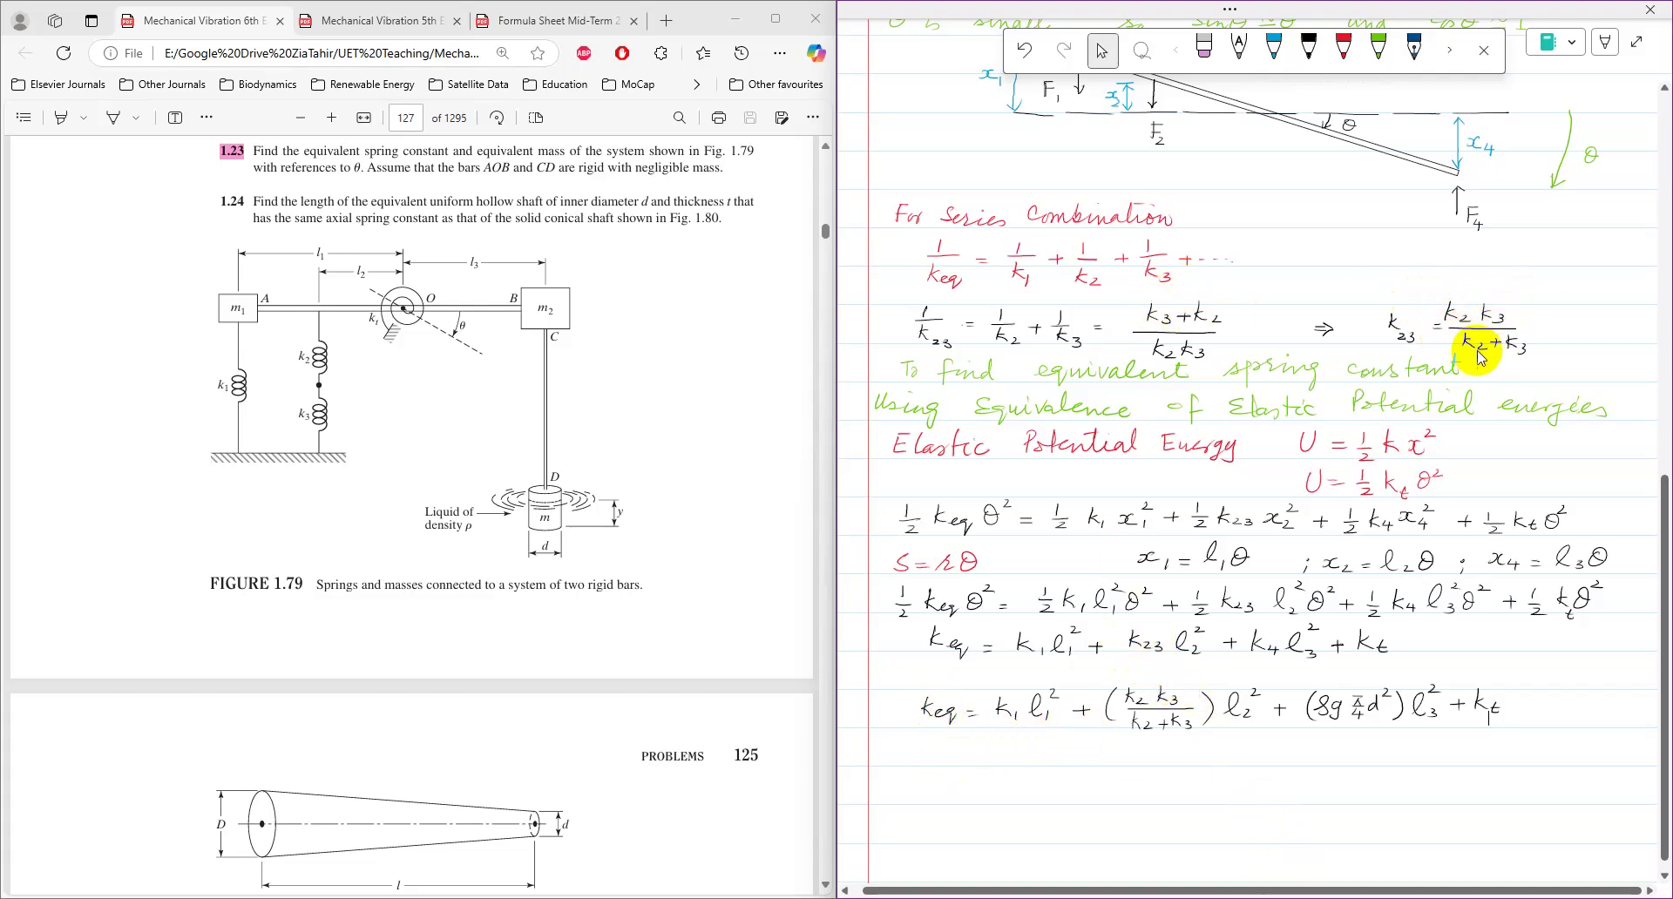
{"action": "scroll", "coordinate": [1255, 653], "scroll_direction": "up", "scroll_amount": 5}
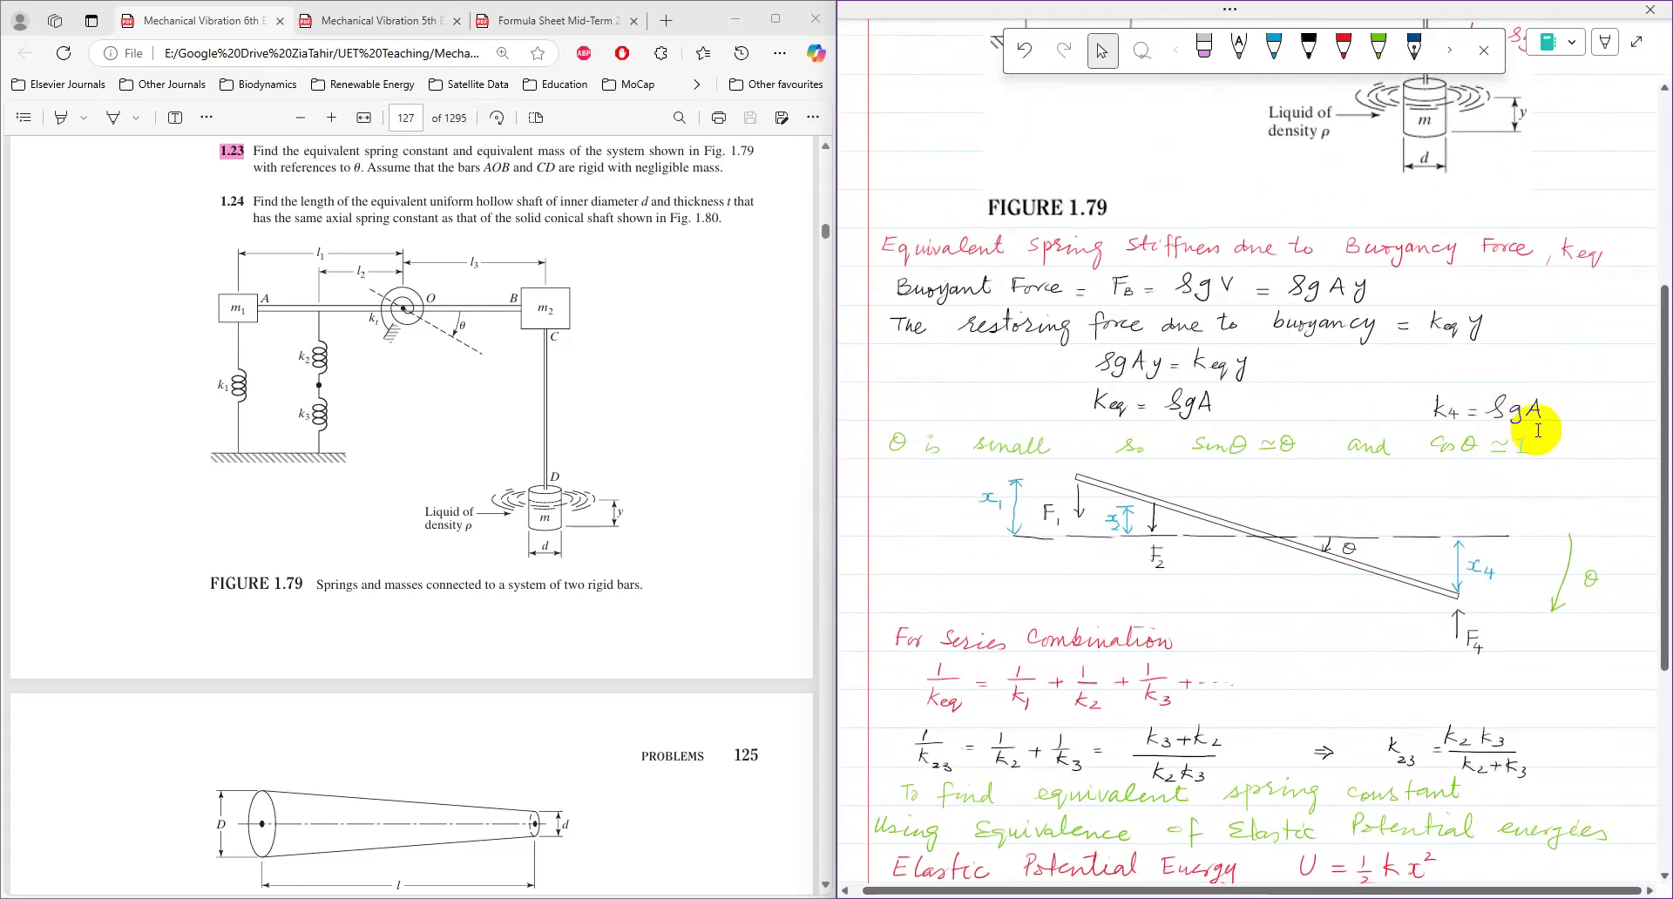
Append = π/4·d²·ρg to the k4 = ρgA line, then scroll back down
{"action": "mouse_move", "coordinate": [1548, 408]}
{"action": "left_mouse_down"}
{"action": "mouse_move", "coordinate": [1582, 427]}
{"action": "mouse_move", "coordinate": [1632, 420]}
{"action": "left_mouse_up"}
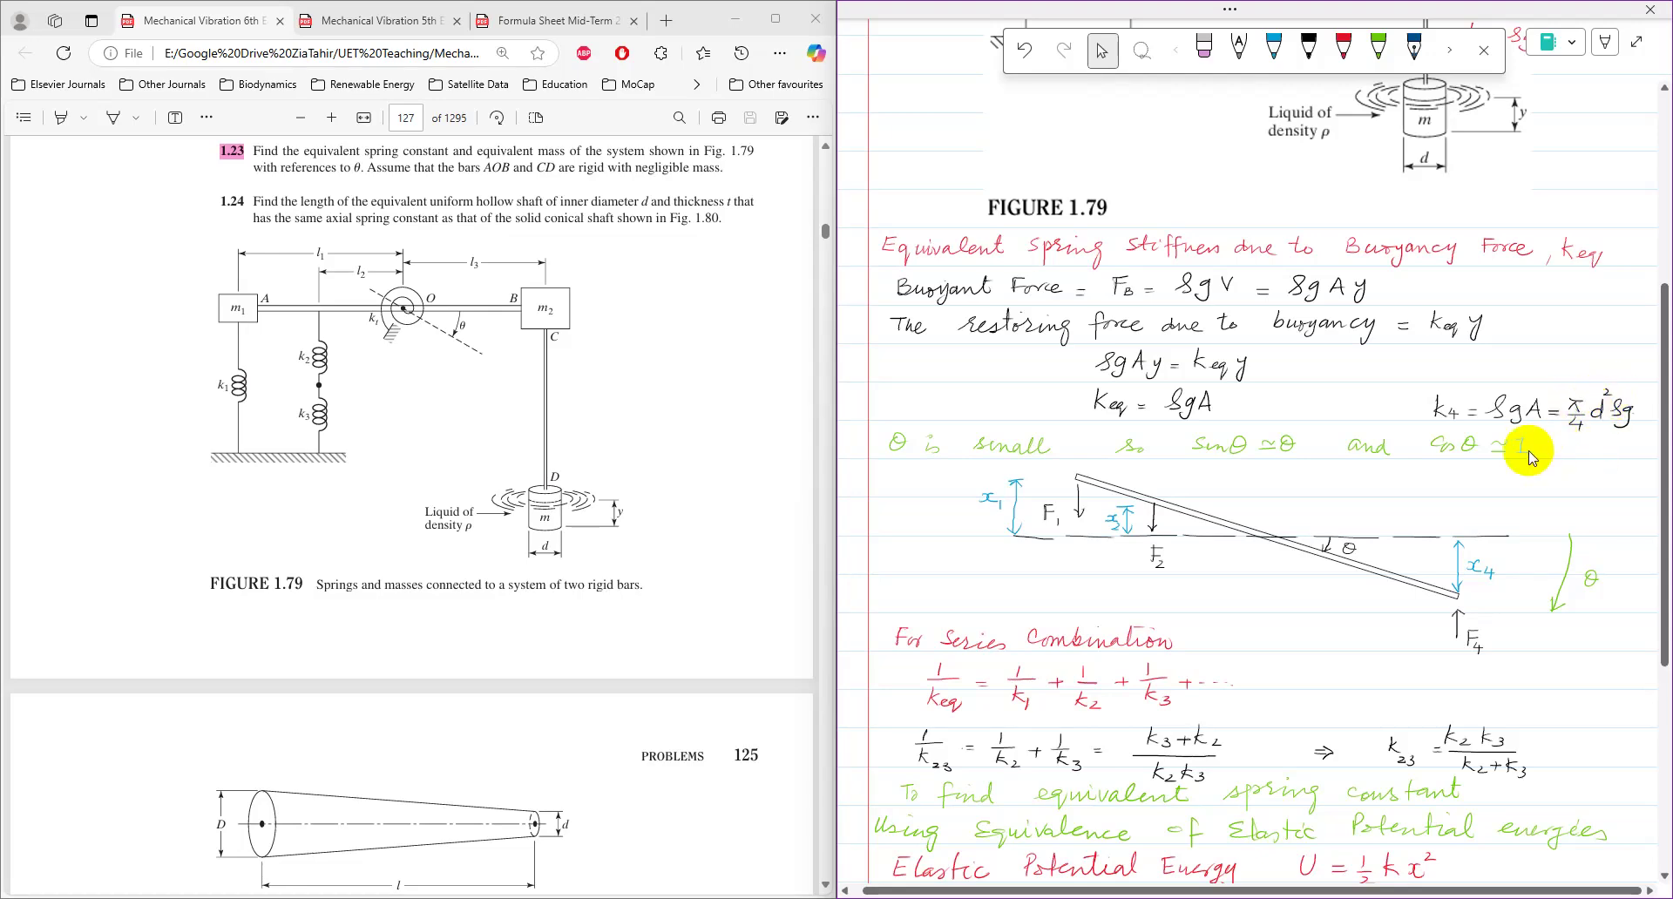
{"action": "scroll", "coordinate": [1531, 455], "scroll_direction": "down", "scroll_amount": 5}
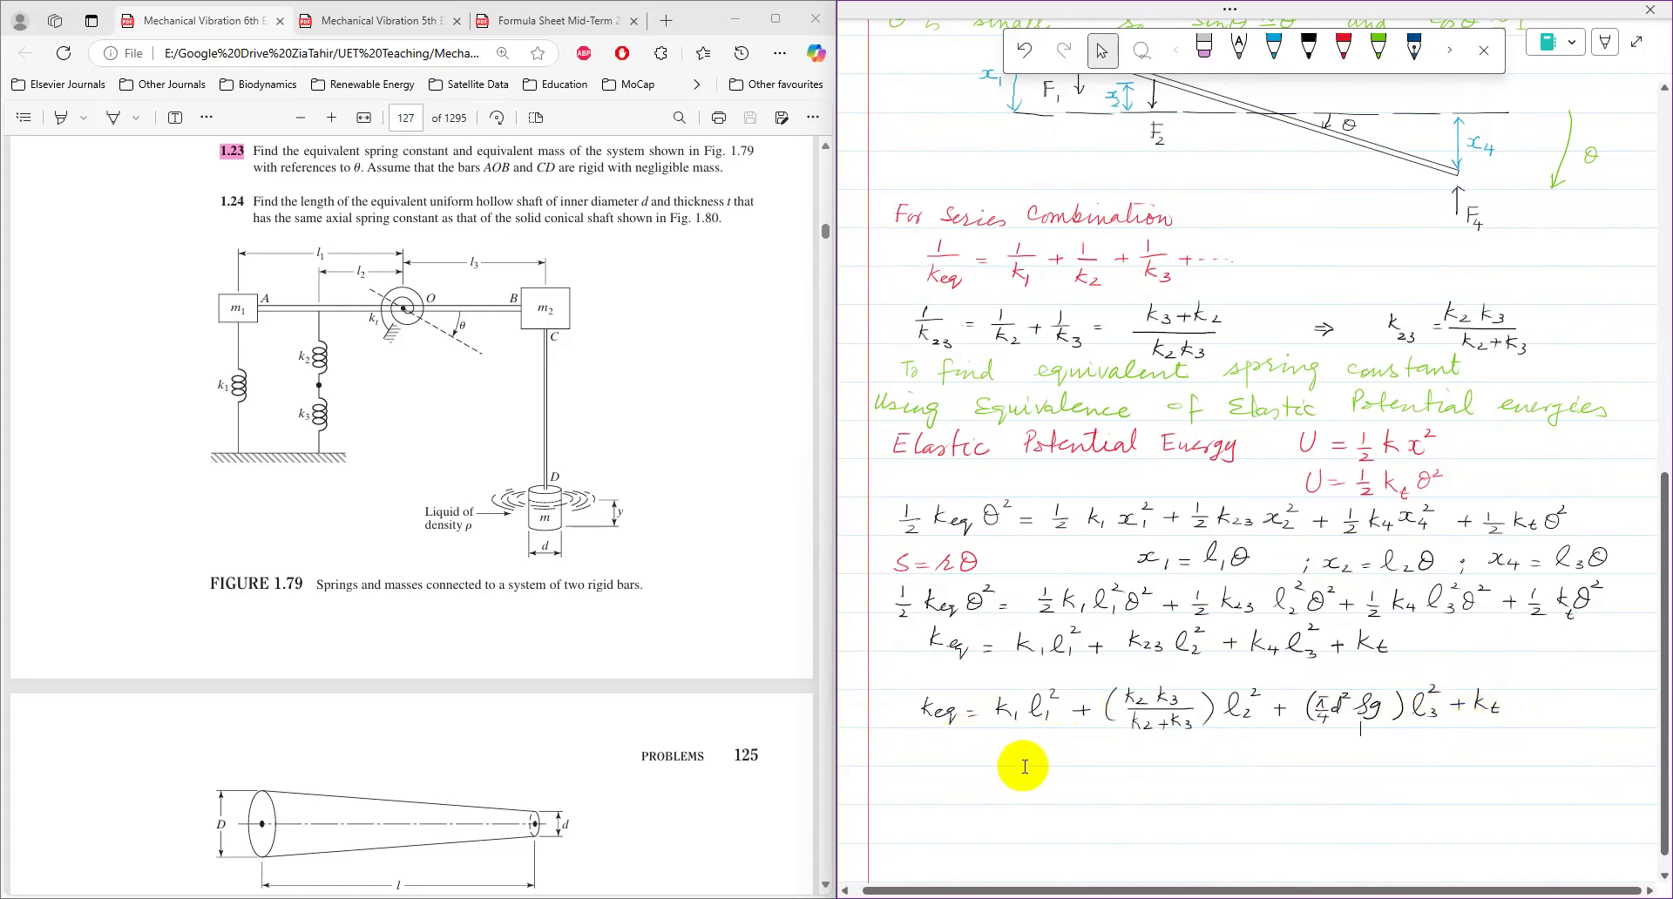
{"action": "scroll", "coordinate": [1032, 756], "scroll_direction": "down", "scroll_amount": 3}
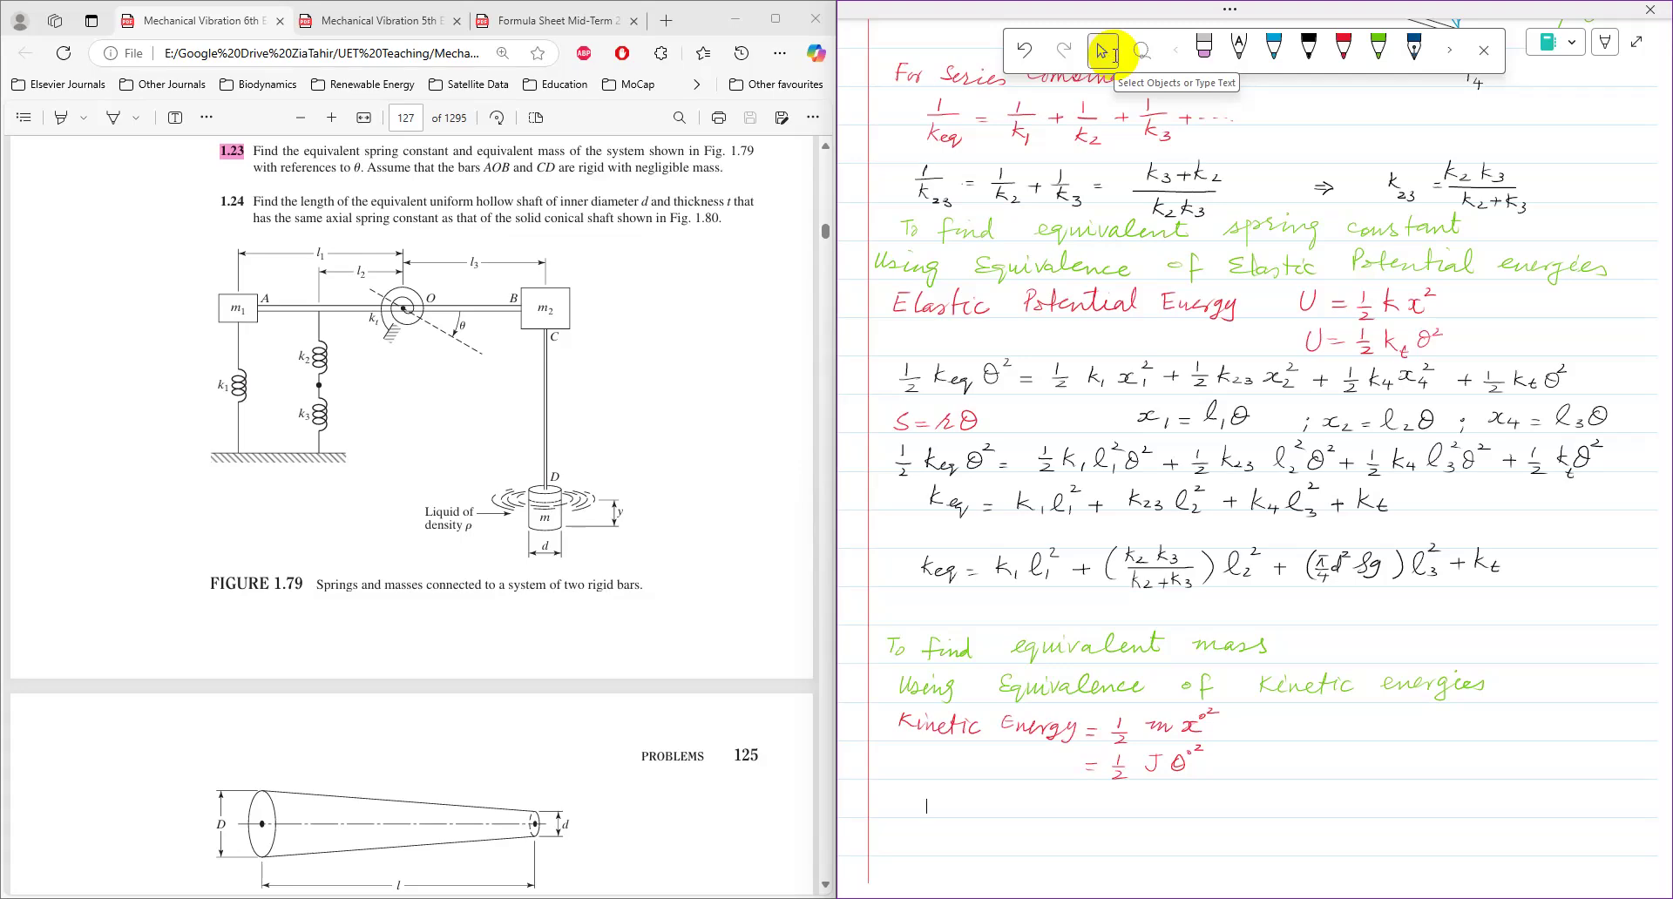
Switch to the black pen to write ½Jeqθ̇² = ½m1ẋ1² + ½(m2+m)ẋ4²
{"action": "left_click", "coordinate": [1308, 50]}
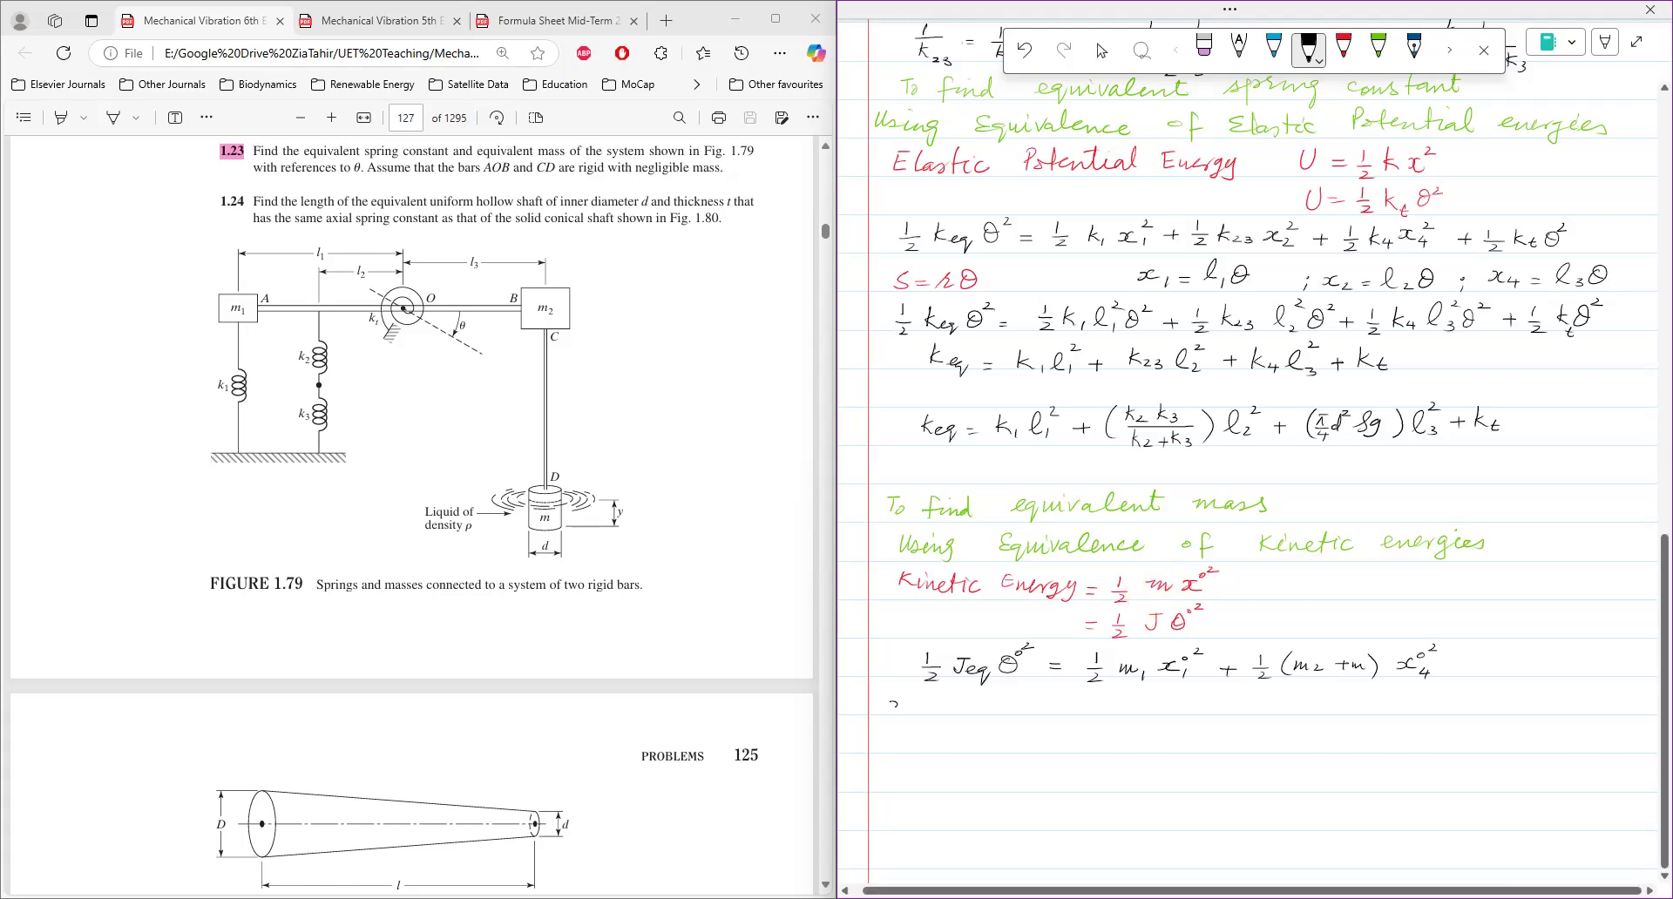
Handwrite x1 = l1θ and ẋ1 = l1θ̇ below the Jeq equation
{"action": "left_click_drag", "start_coordinate": [889, 702], "coordinate": [911, 715]}
{"action": "mouse_move", "coordinate": [921, 708]}
{"action": "left_mouse_down"}
{"action": "mouse_move", "coordinate": [970, 711]}
{"action": "mouse_move", "coordinate": [892, 747]}
{"action": "mouse_move", "coordinate": [905, 752]}
{"action": "left_mouse_up"}
{"action": "left_click_drag", "start_coordinate": [912, 729], "coordinate": [926, 746]}
{"action": "mouse_move", "coordinate": [948, 729]}
{"action": "left_mouse_down"}
{"action": "mouse_move", "coordinate": [940, 748]}
{"action": "mouse_move", "coordinate": [976, 741]}
{"action": "left_mouse_up"}
{"action": "left_click_drag", "start_coordinate": [982, 732], "coordinate": [983, 735]}
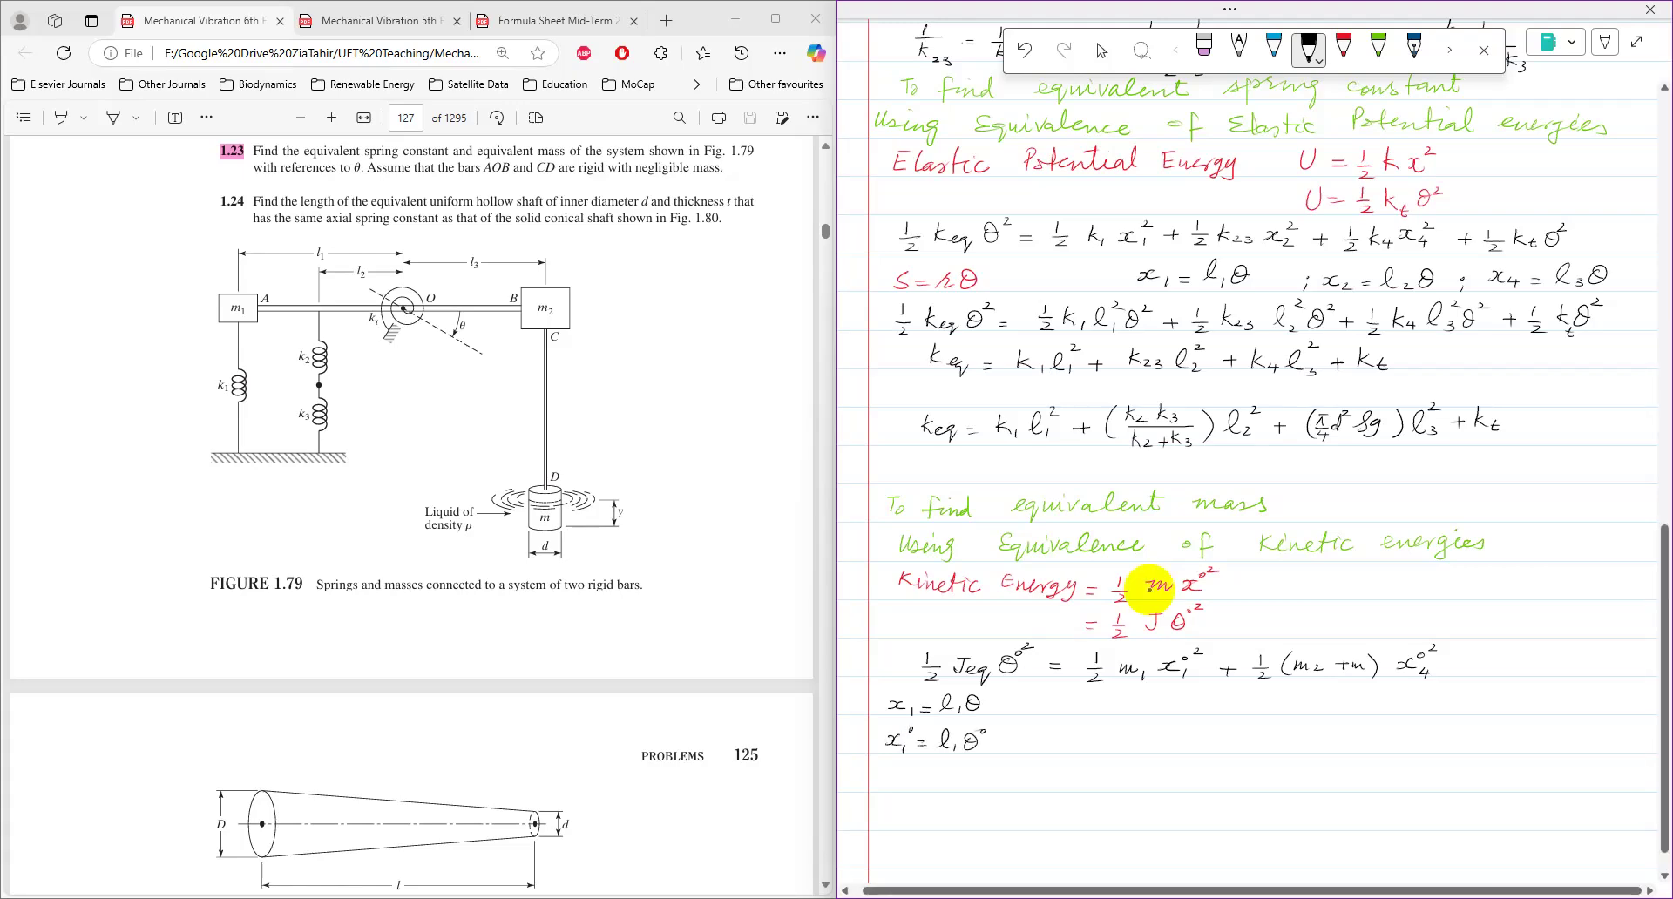
Handwrite x4 = l3θ and ẋ4 = l3θ̇ on the right, then stop inking
{"action": "left_click_drag", "start_coordinate": [1385, 697], "coordinate": [1482, 709]}
{"action": "left_click_drag", "start_coordinate": [1379, 735], "coordinate": [1389, 749]}
{"action": "left_click_drag", "start_coordinate": [1399, 741], "coordinate": [1435, 738]}
{"action": "left_click_drag", "start_coordinate": [1420, 746], "coordinate": [1479, 736]}
{"action": "left_click_drag", "start_coordinate": [1471, 740], "coordinate": [1492, 731]}
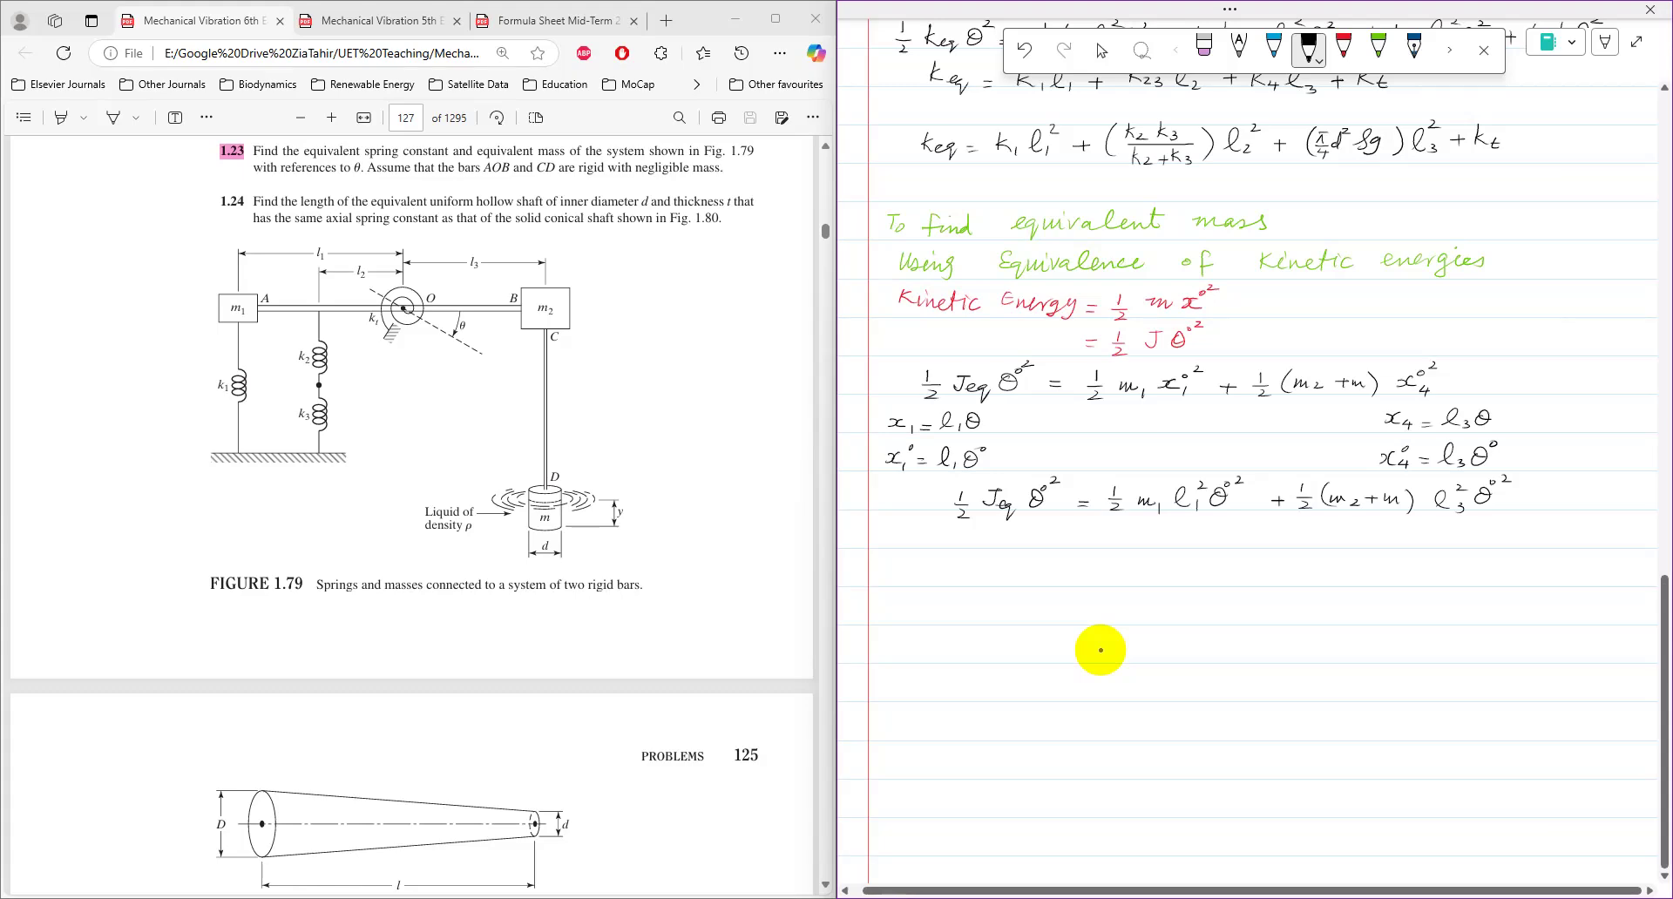
{"action": "left_click", "coordinate": [1102, 50]}
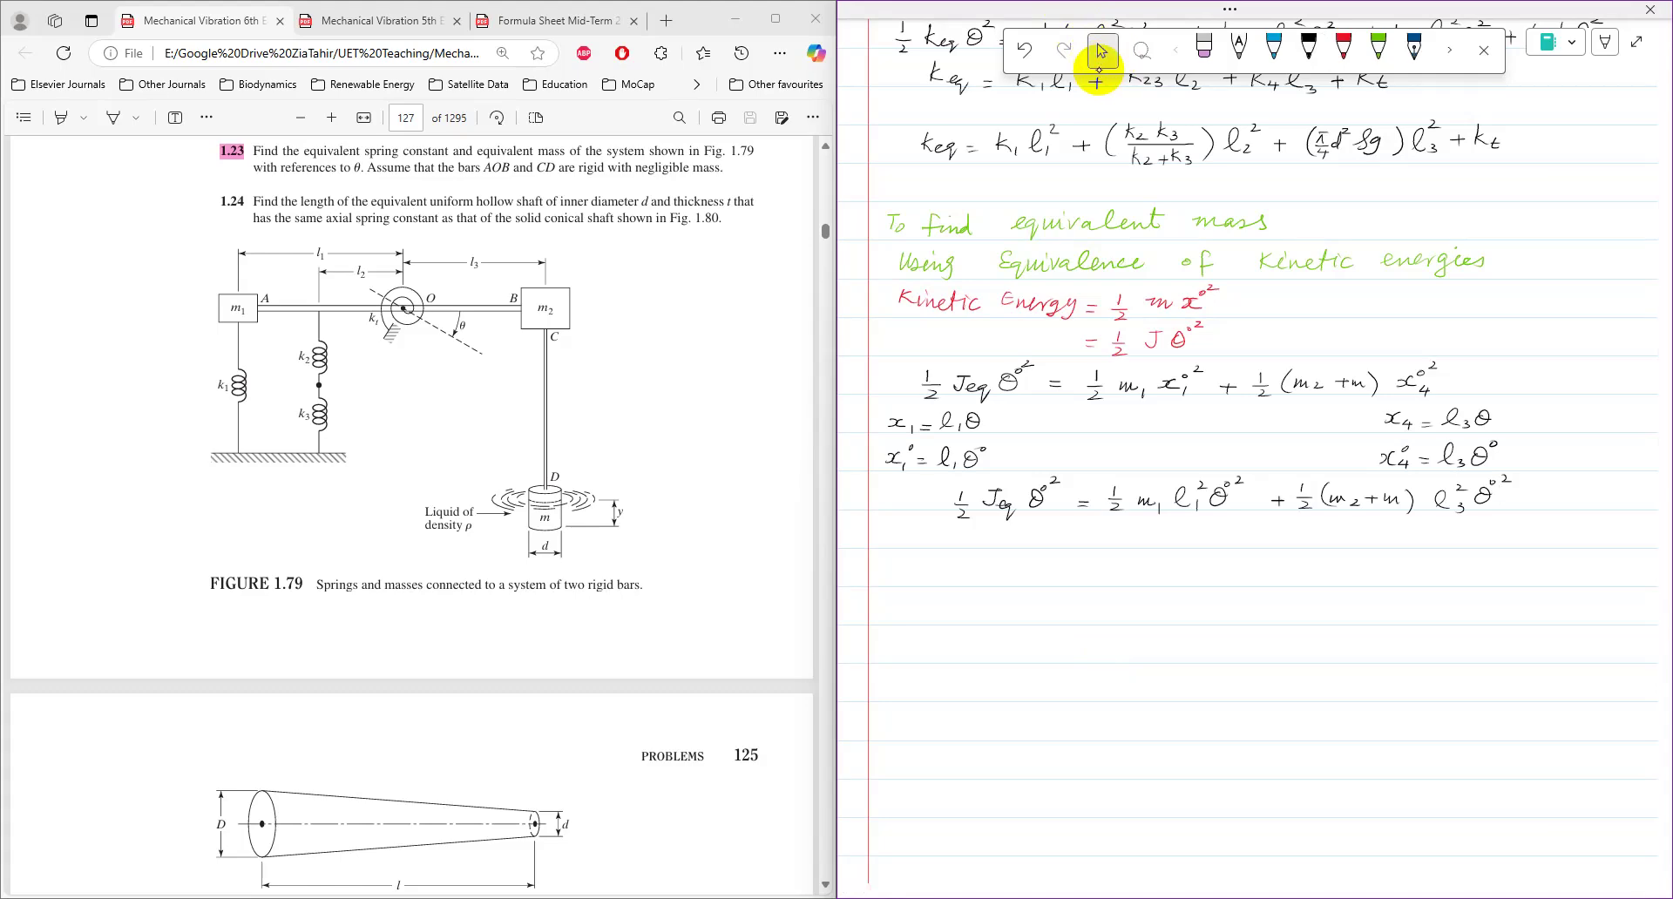
Write Jeq = m1l1² + (m2+m)l3² in black ink, then scroll back to the page top
{"action": "left_click", "coordinate": [1308, 50]}
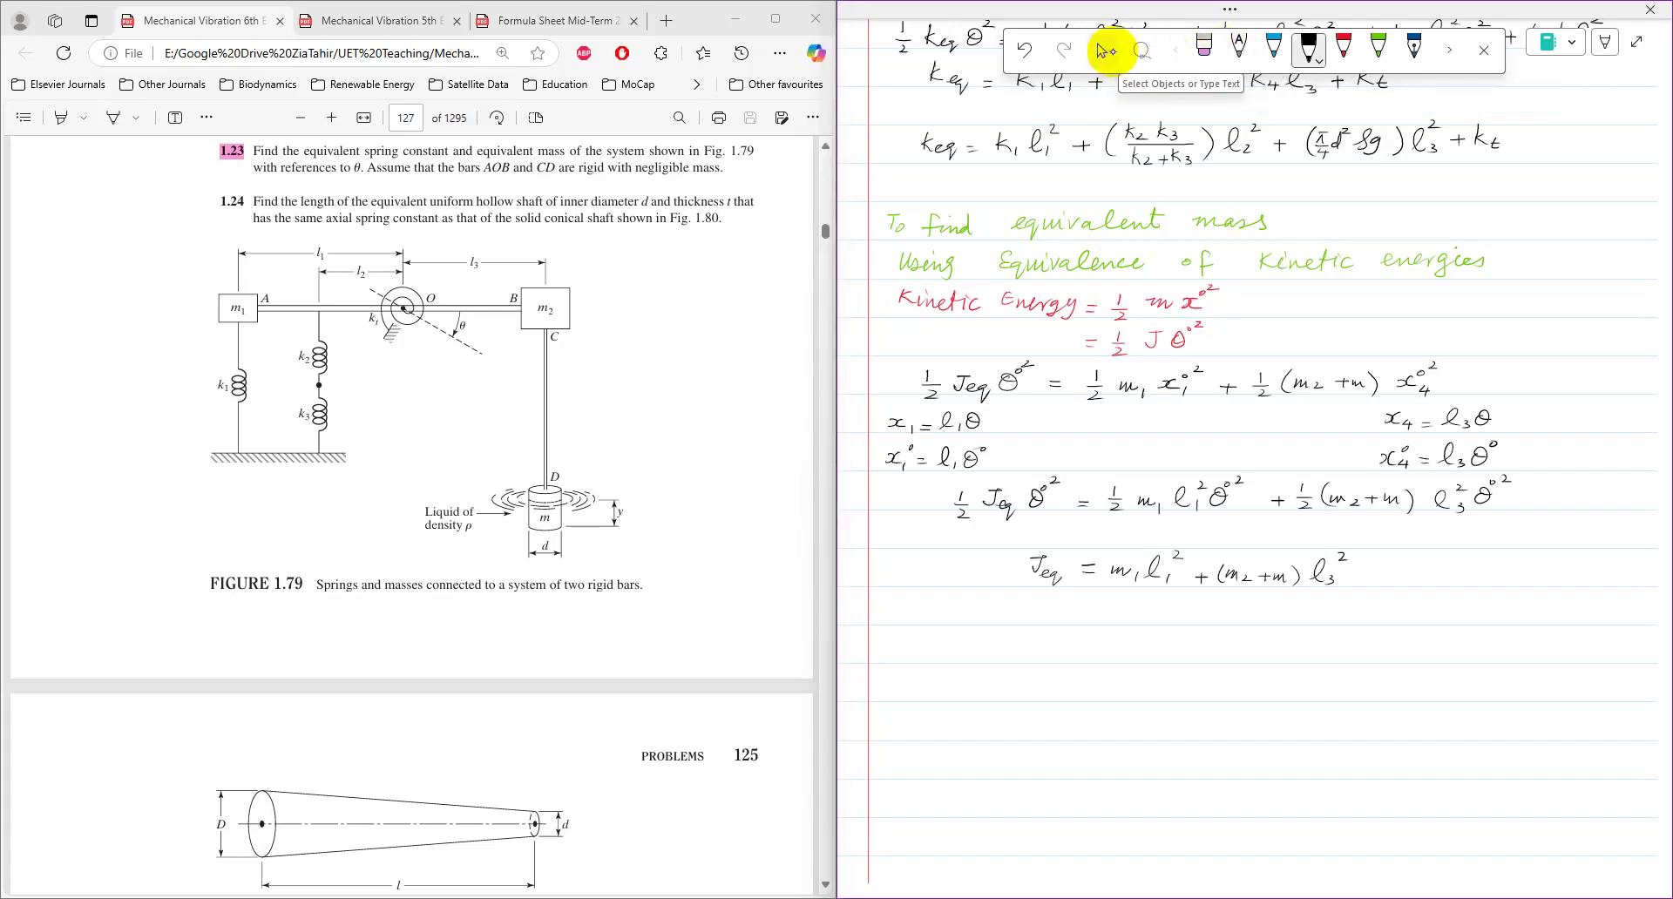
{"action": "left_click", "coordinate": [1105, 51]}
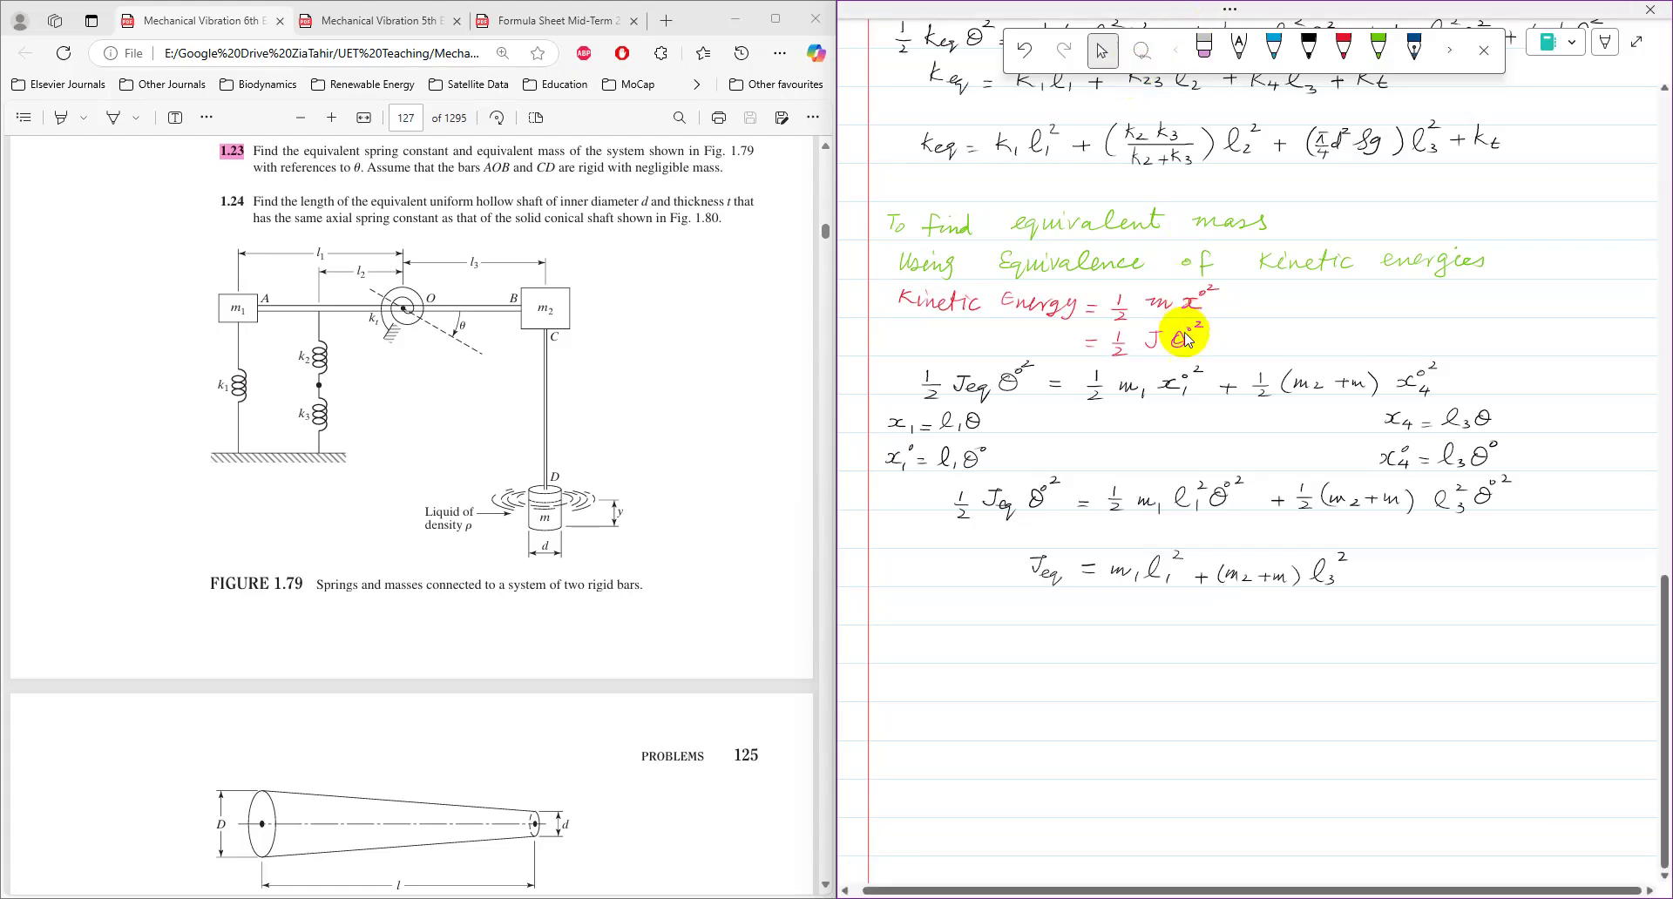
{"action": "scroll", "coordinate": [1187, 336], "scroll_direction": "up", "scroll_amount": 1}
{"action": "scroll", "coordinate": [1187, 335], "scroll_direction": "up", "scroll_amount": 15}
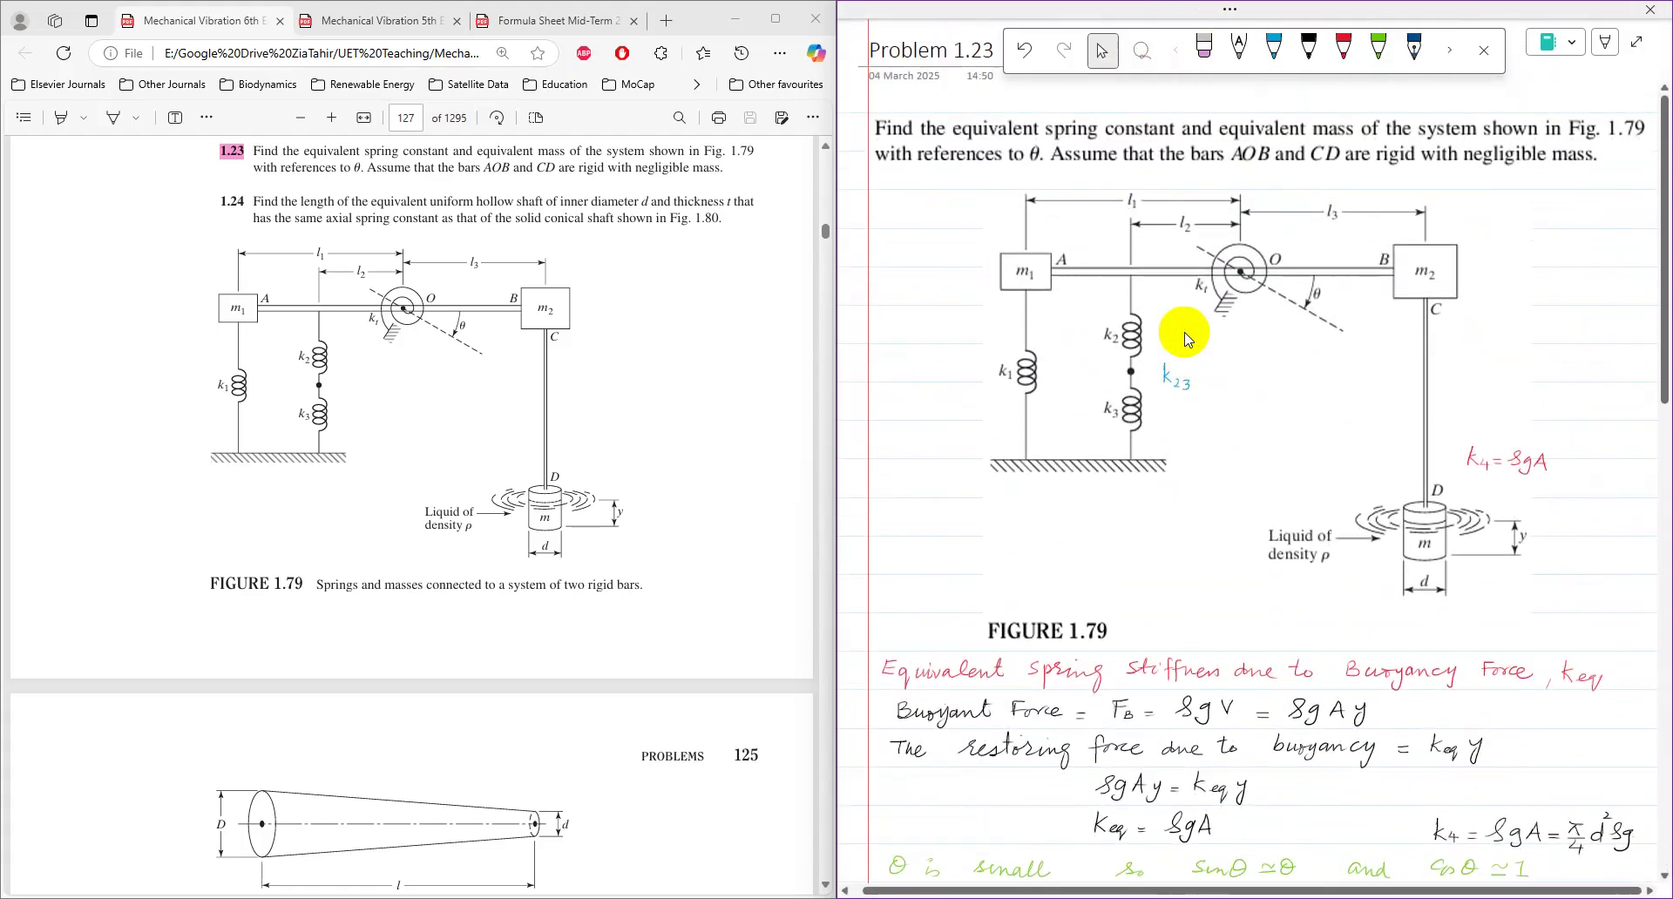